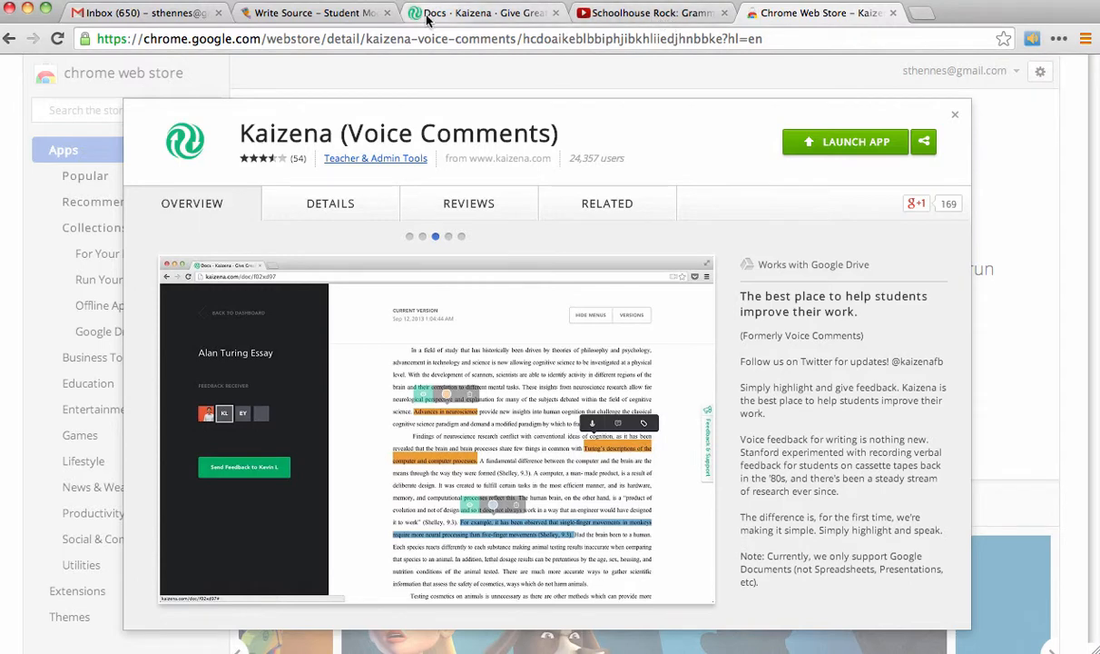
Step: Switch to the Gmail inbox and open Google Drive from it
click(143, 16)
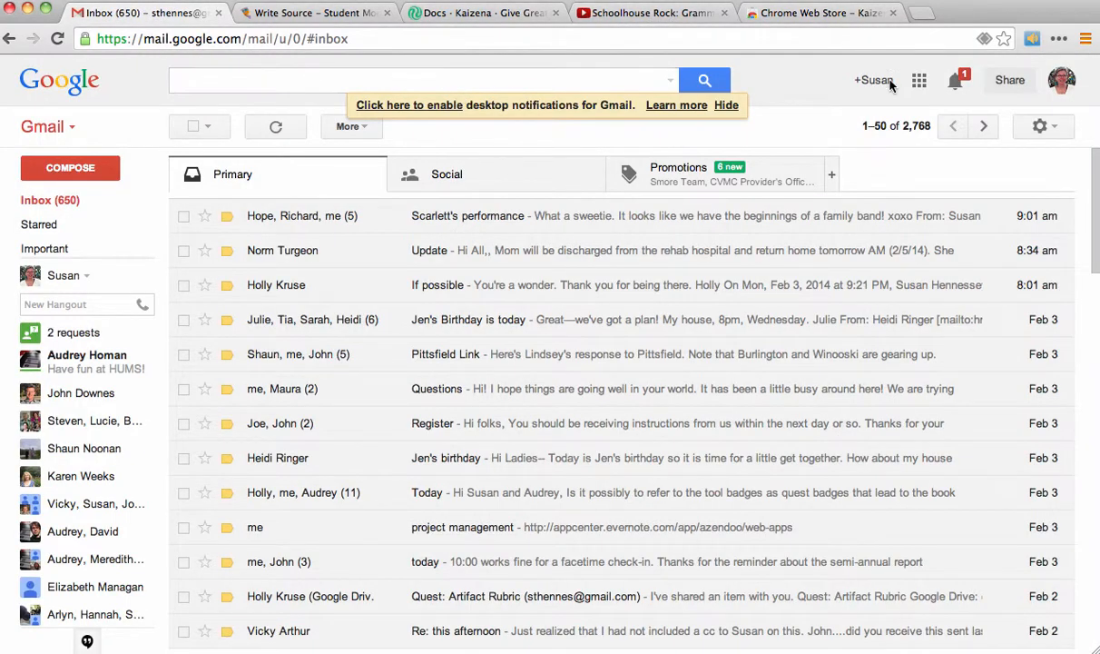
click(921, 81)
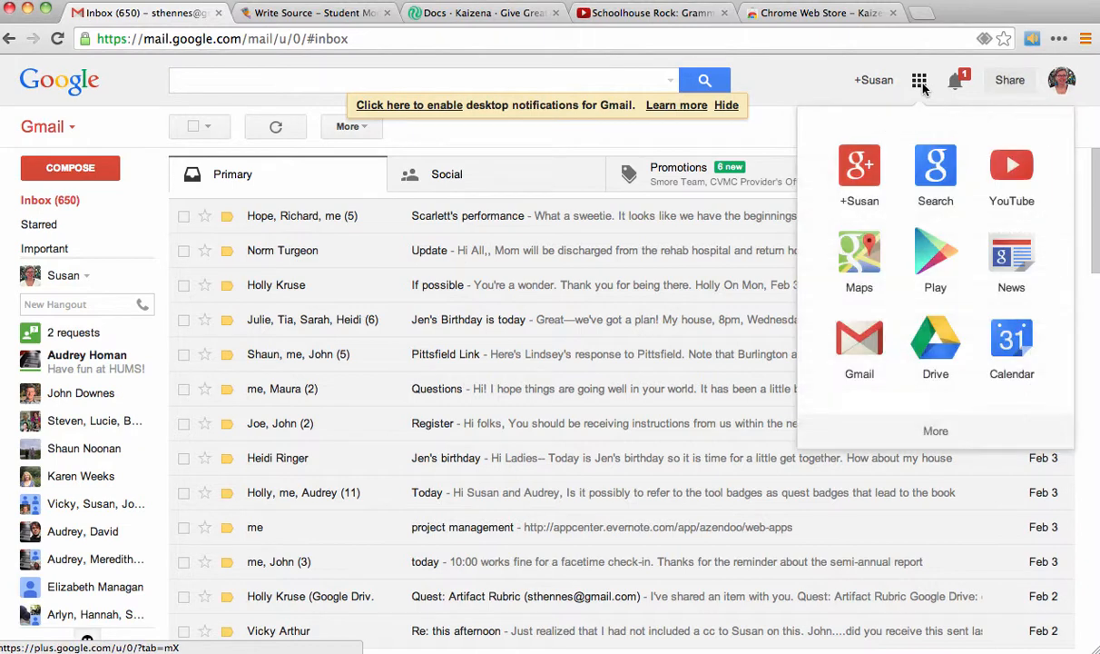
click(952, 357)
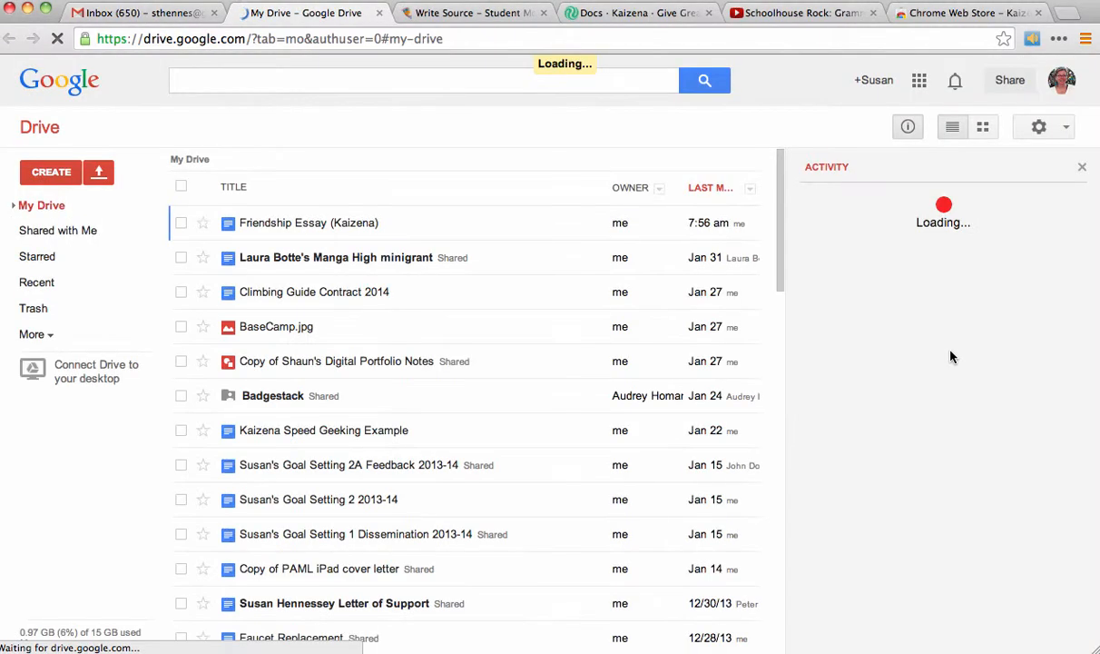
Step: Select the Friendship Essay (Kaizena) document in My Drive and open it with Kaizena
click(306, 227)
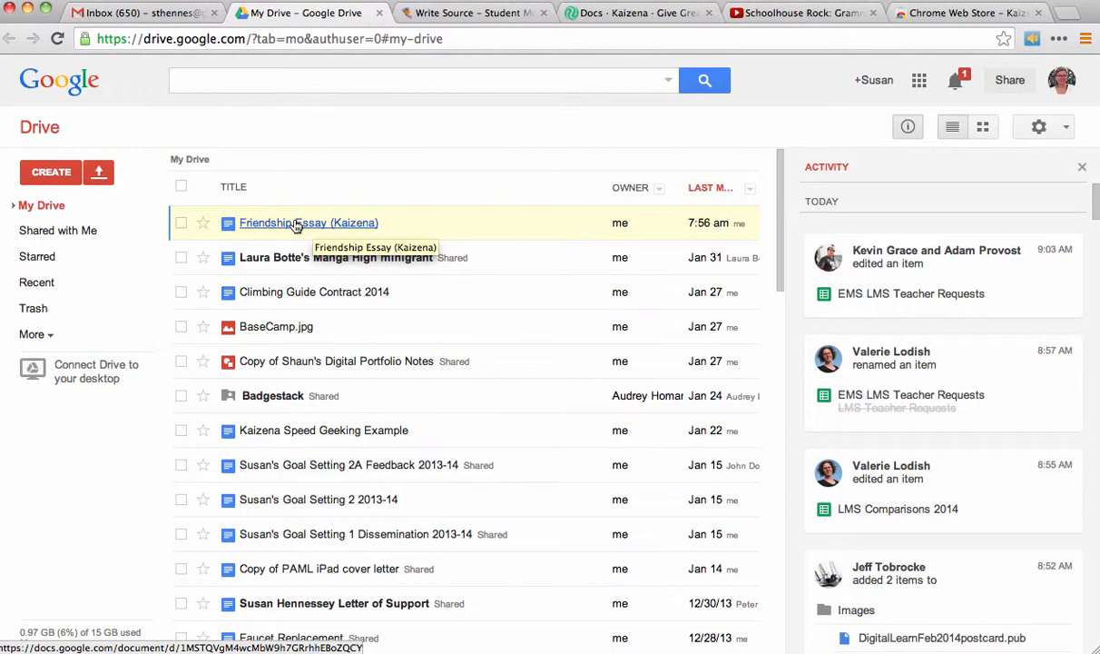
click(181, 224)
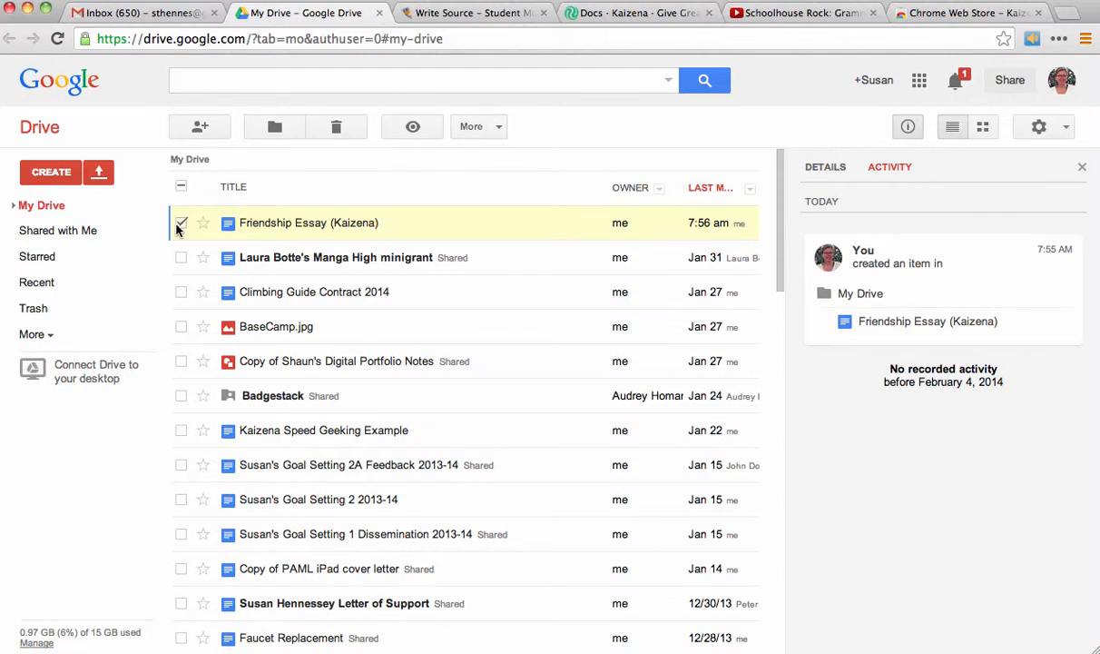
click(476, 131)
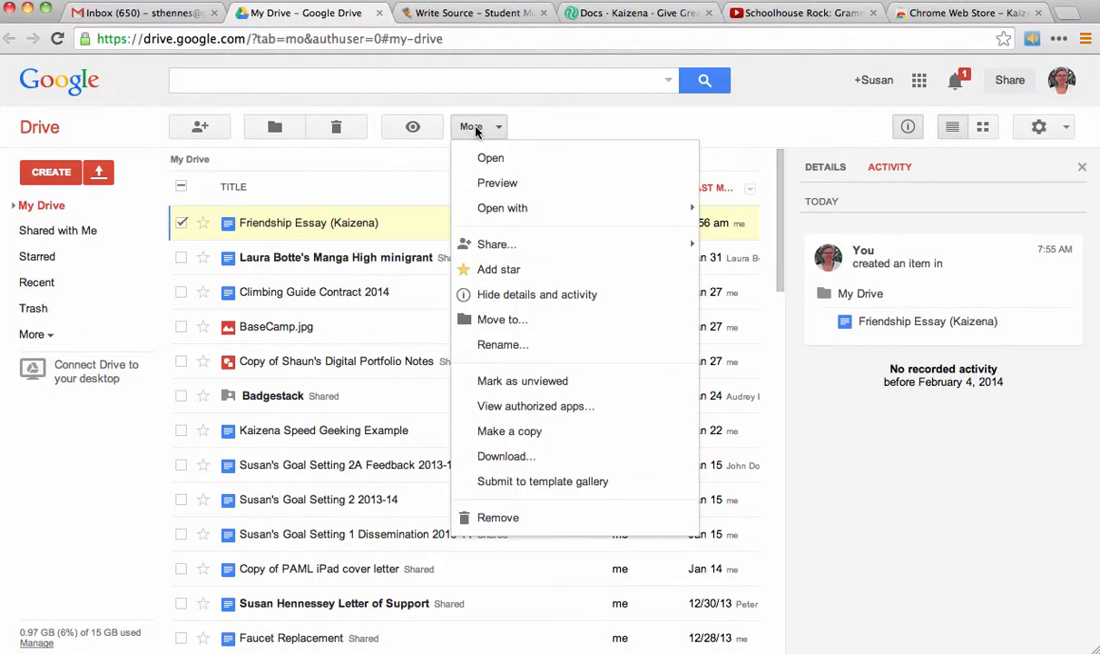
mouse_move(496, 212)
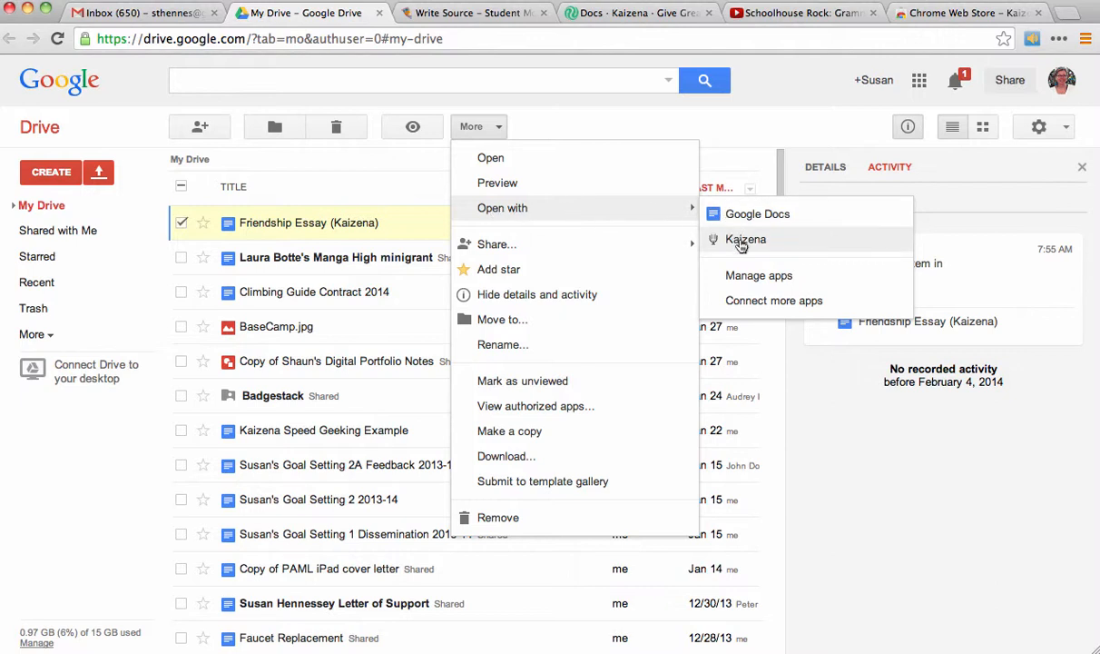
click(741, 241)
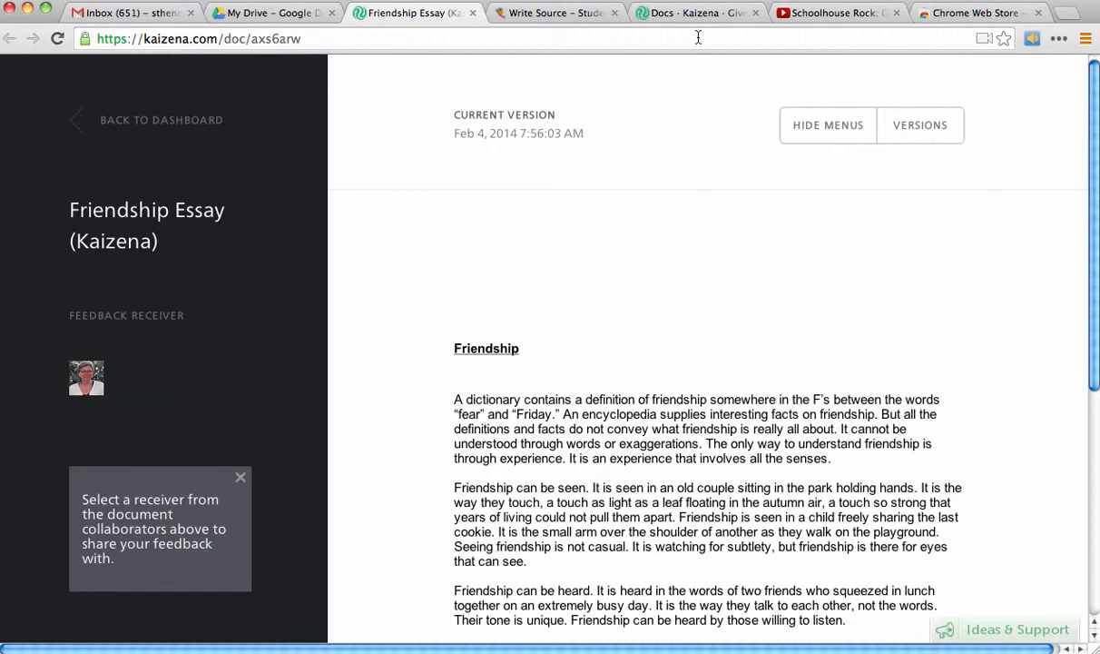
Step: Look through the Write Source student writing models from Grade 1 down to the Grades 6-8 essays
click(550, 13)
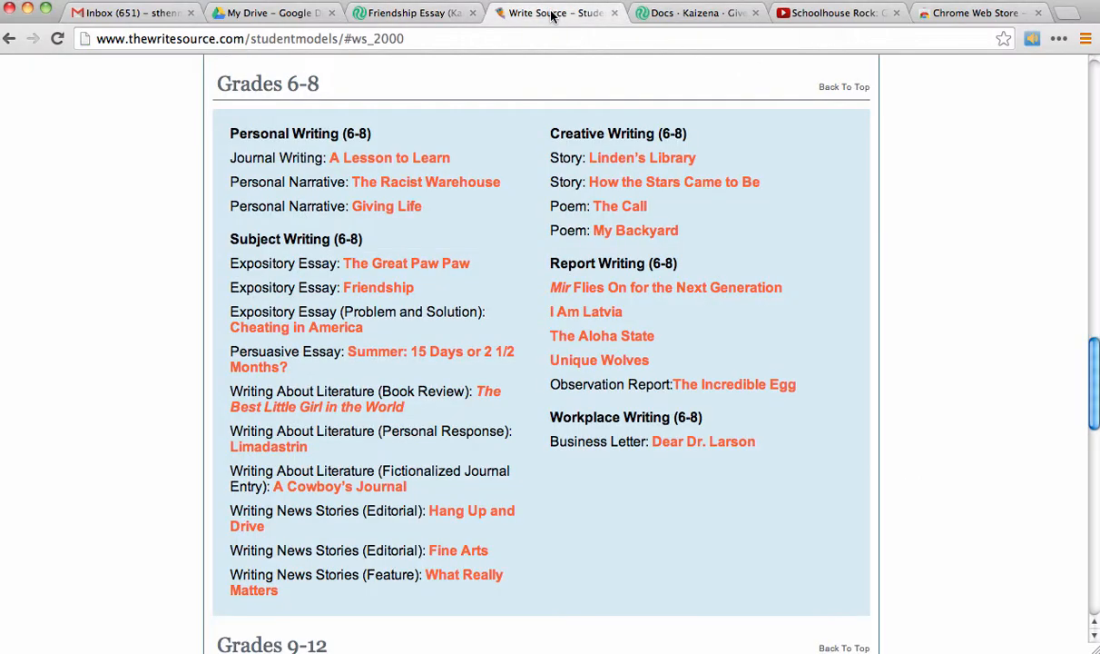
scroll(485, 204, up, 15)
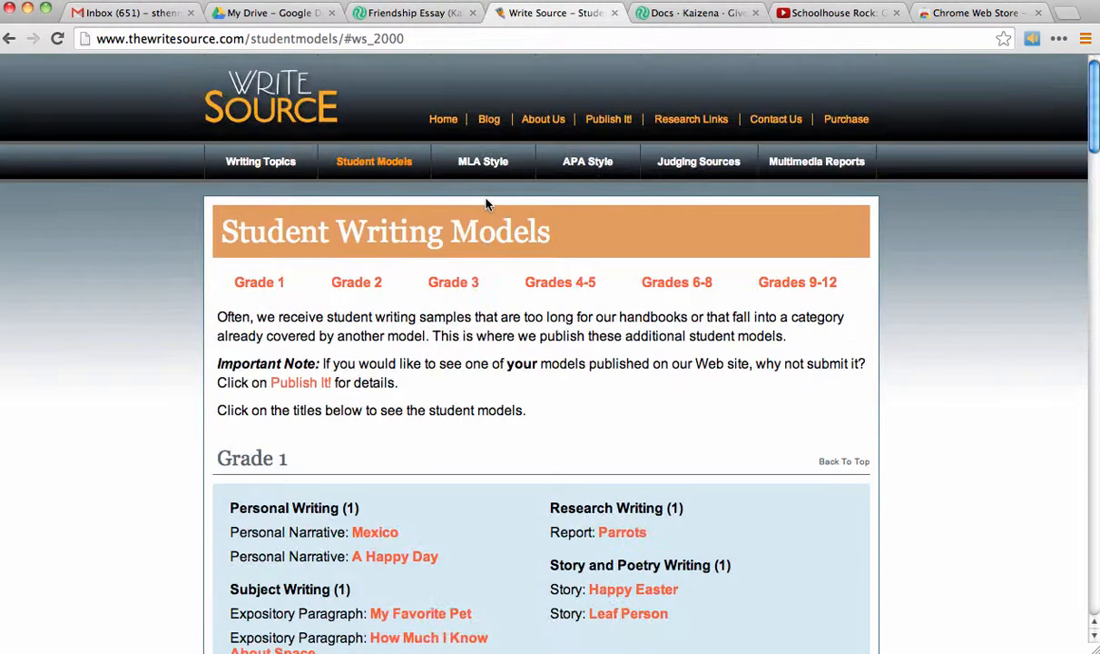
scroll(485, 203, down, 10)
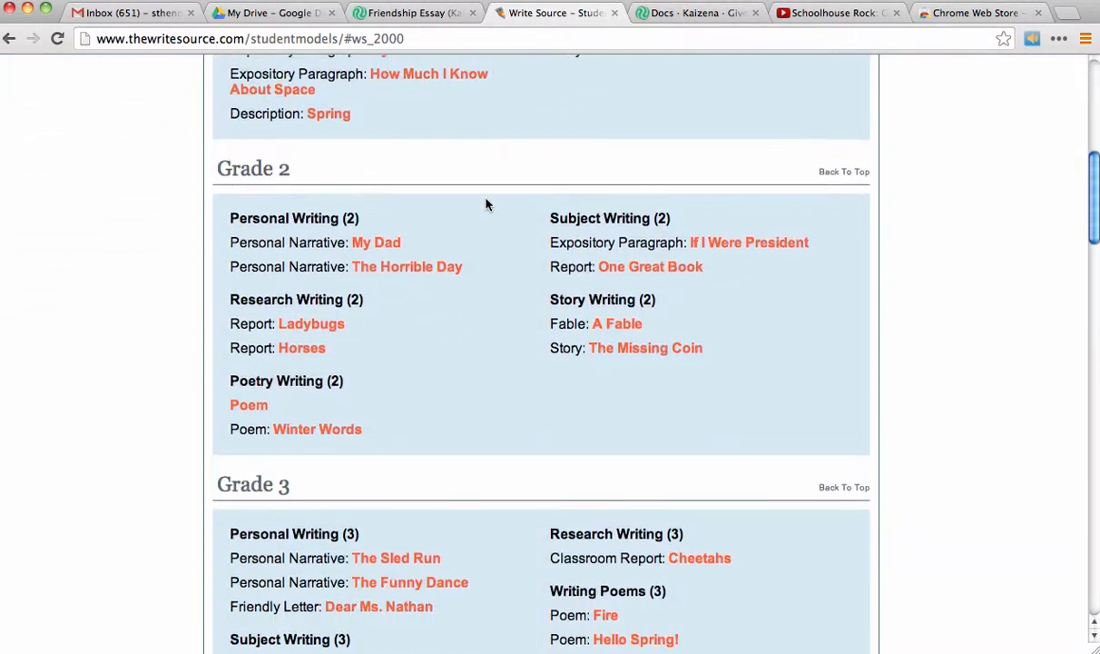
scroll(485, 204, down, 10)
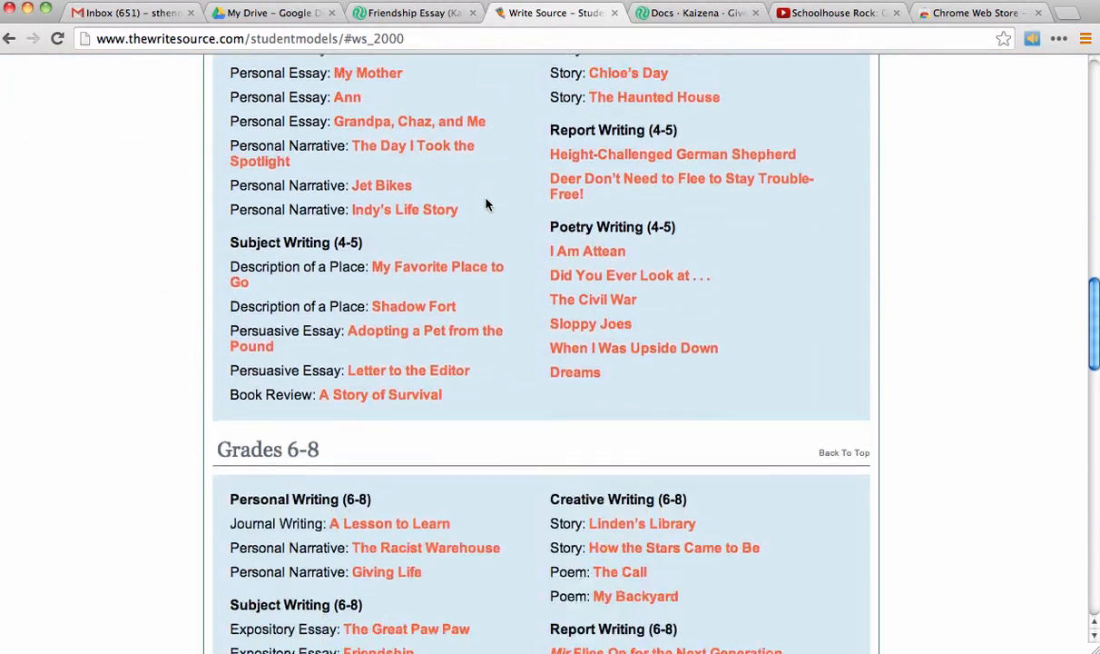
scroll(486, 203, down, 2)
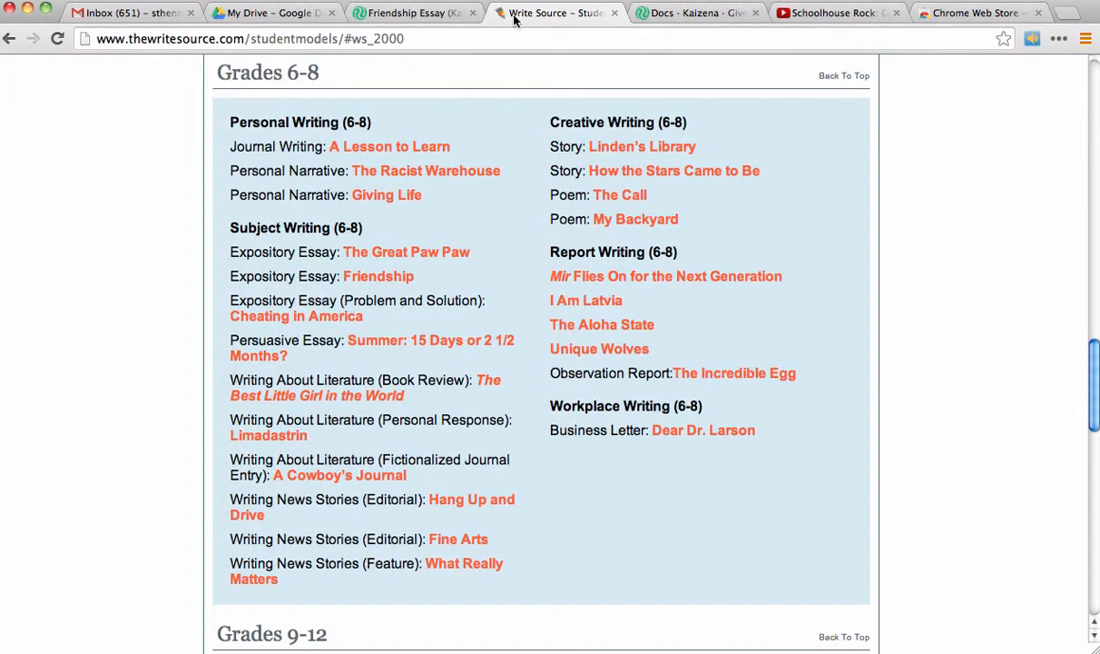
Step: Return to the Friendship Essay in Kaizena, highlight "A dictionary contains a definition of friendship" and attach a voice comment about 10 seconds long
click(411, 14)
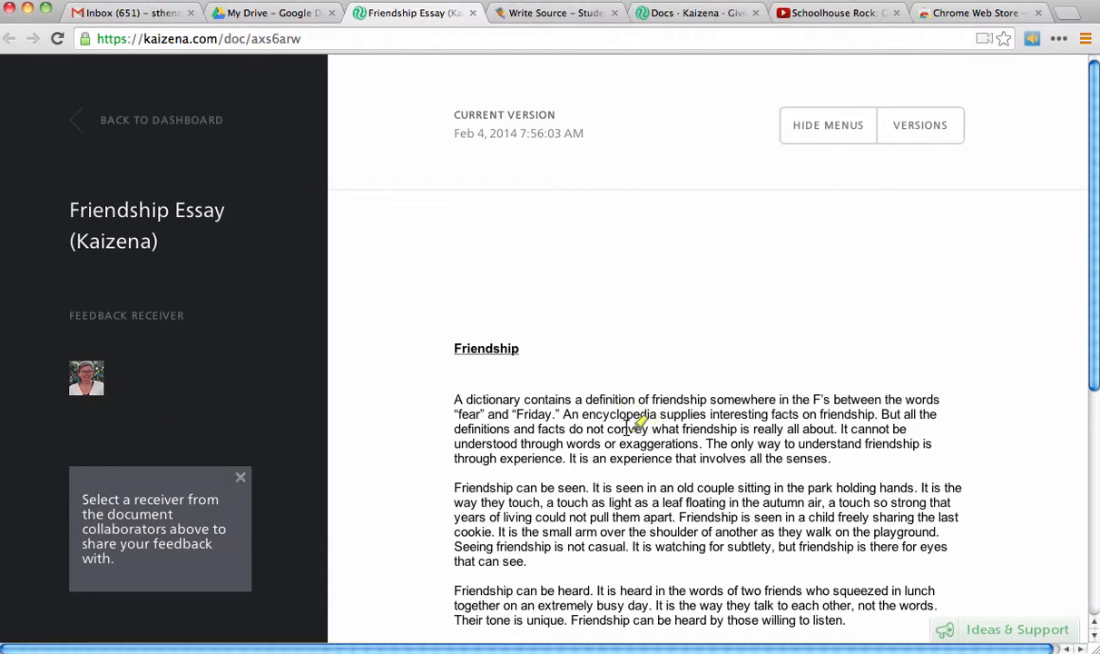
scroll(628, 423, down, 2)
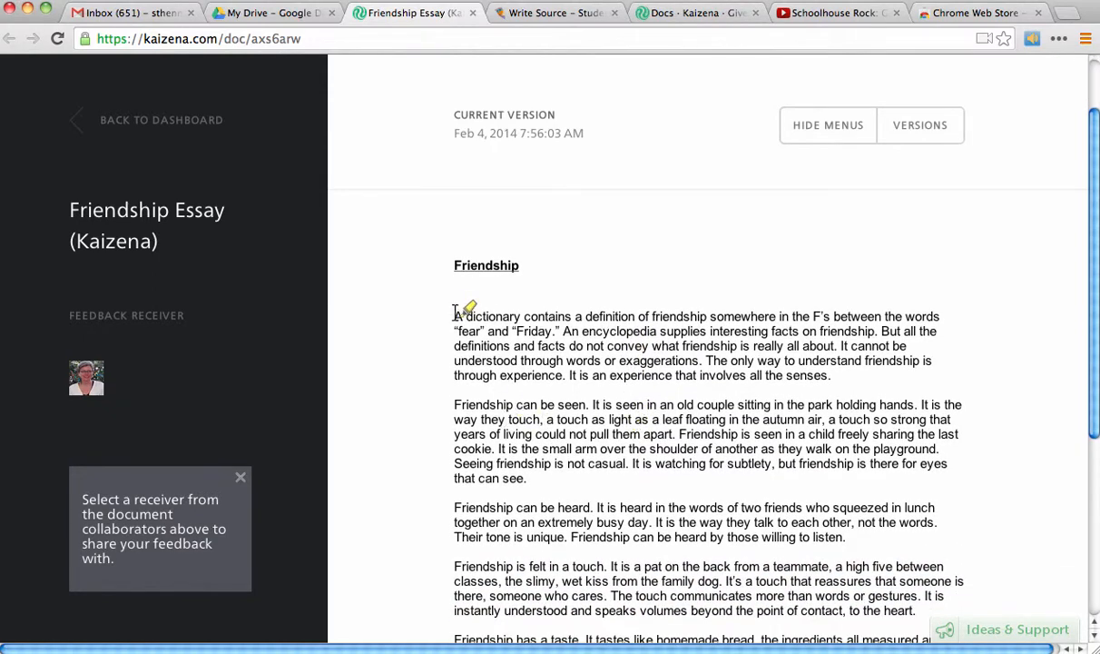
drag(455, 312, 710, 313)
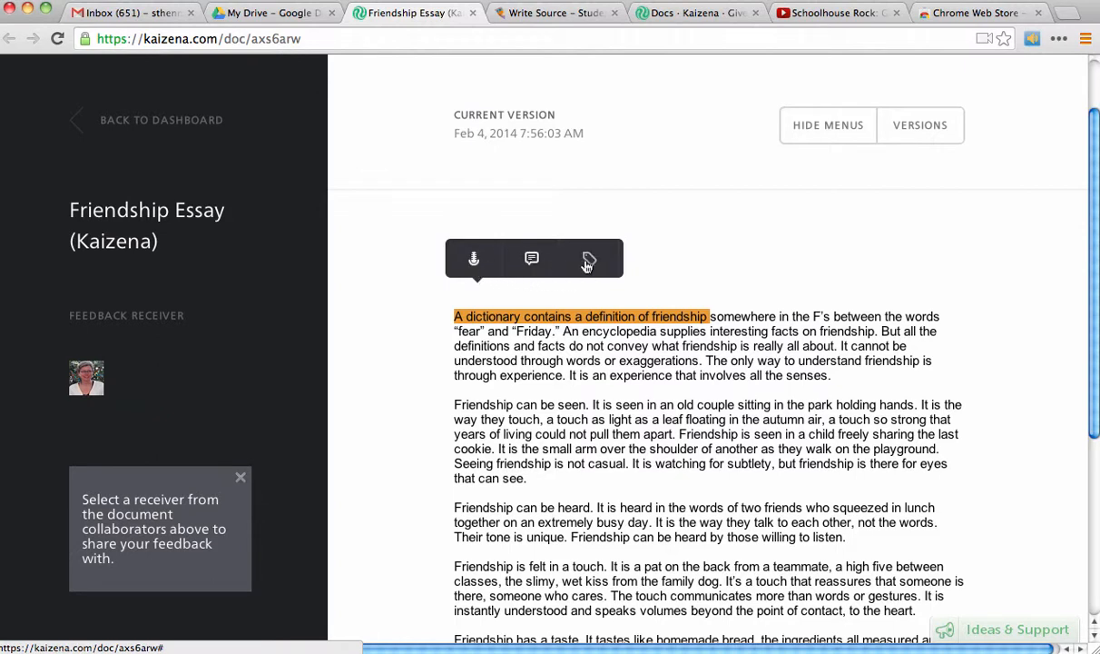
click(474, 260)
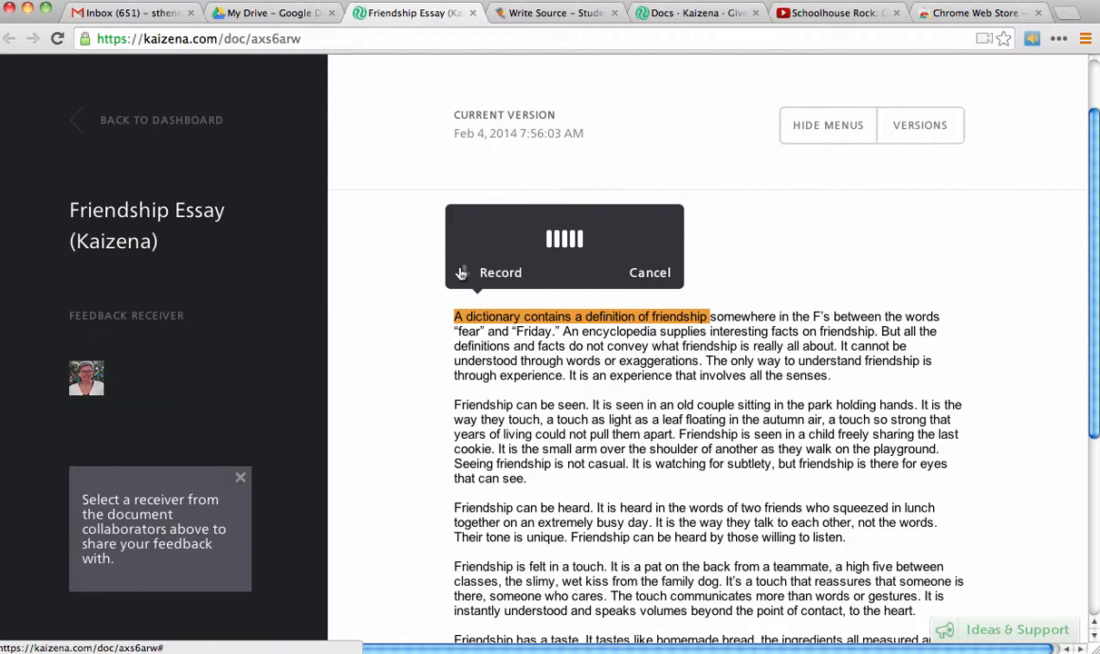
click(493, 272)
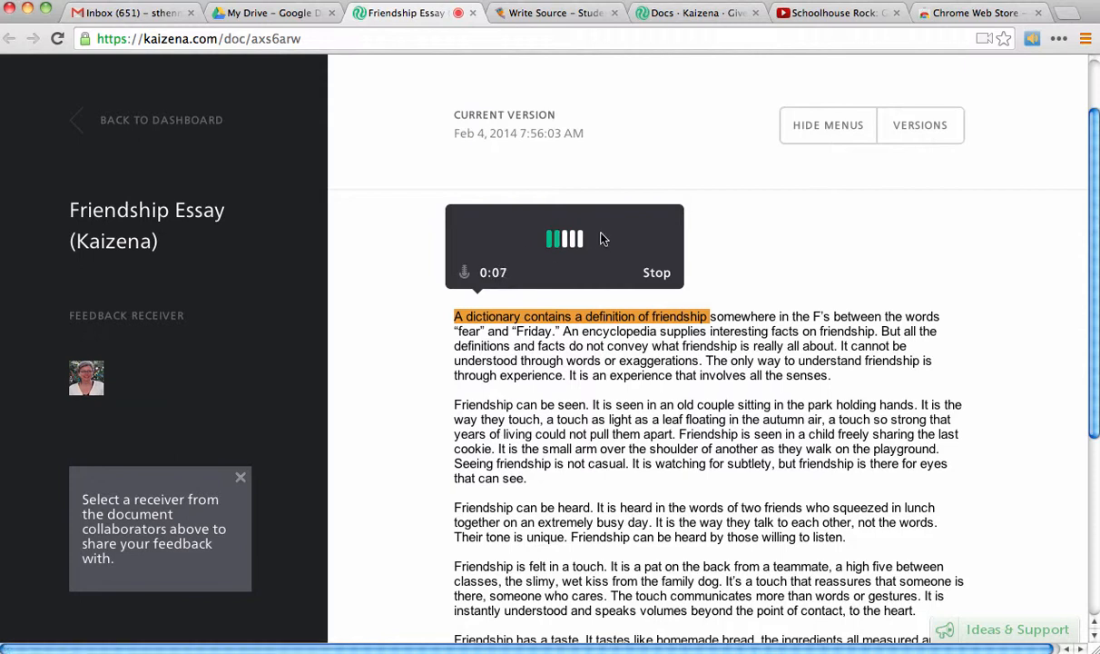
click(656, 274)
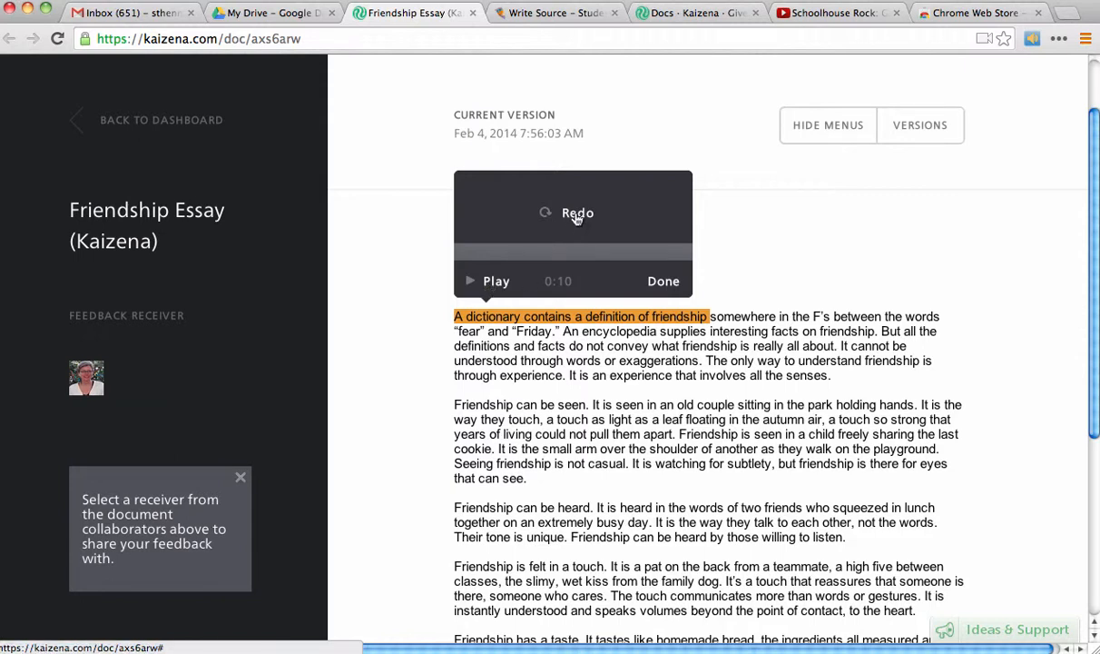
click(662, 282)
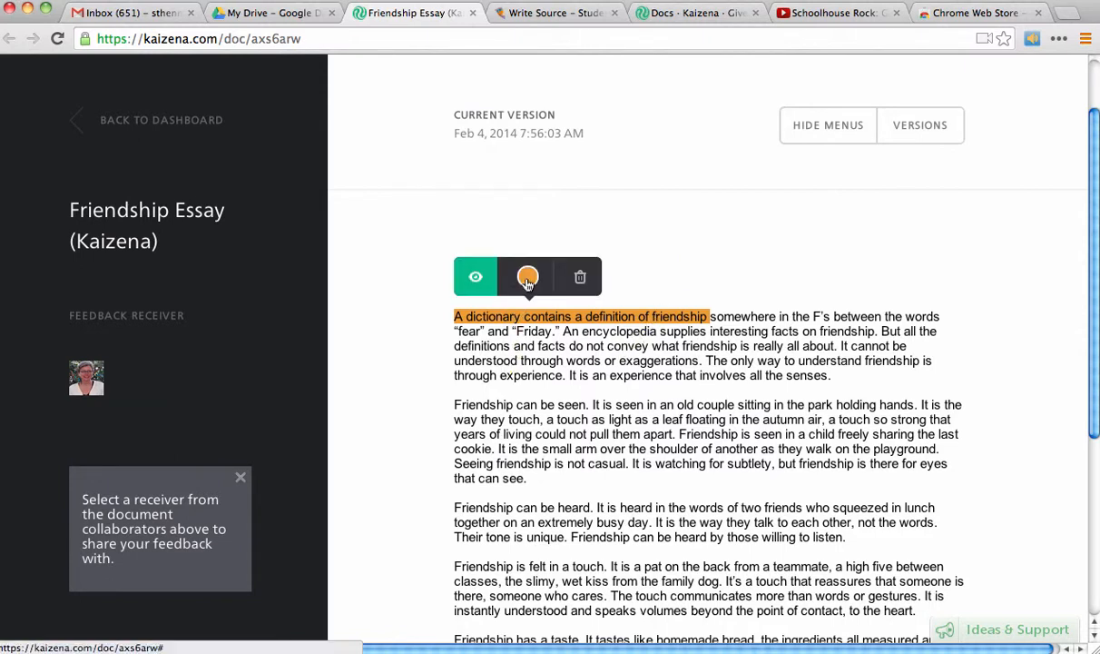
Step: Review the feedback details of the first highlighted passage, close them, and show its highlight colour options
click(476, 279)
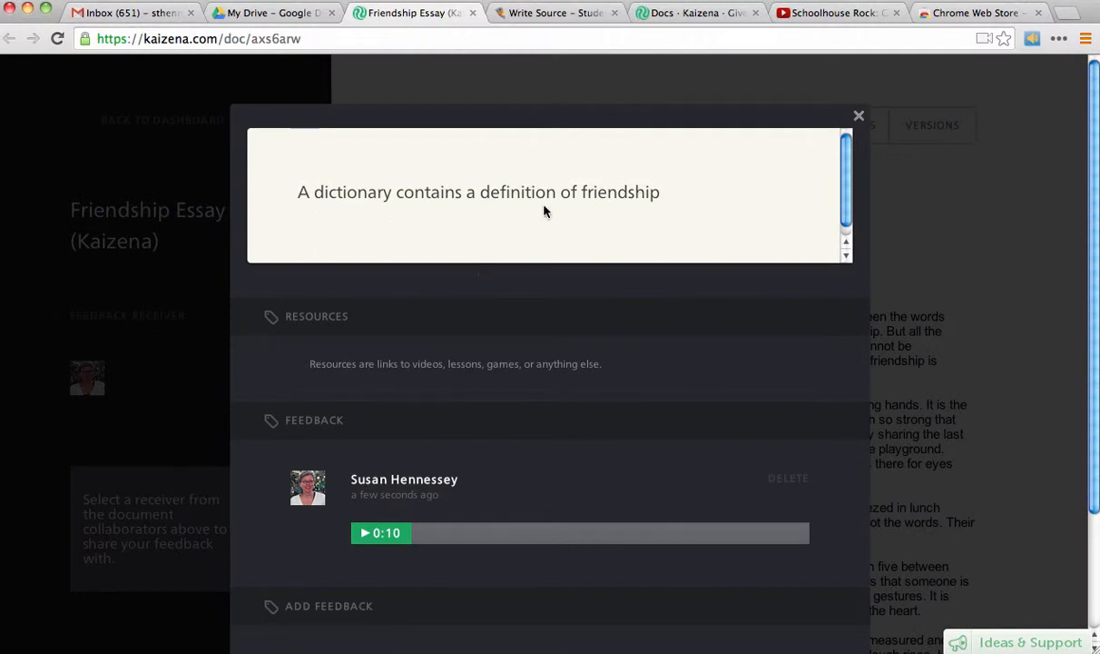
scroll(645, 213, down, 3)
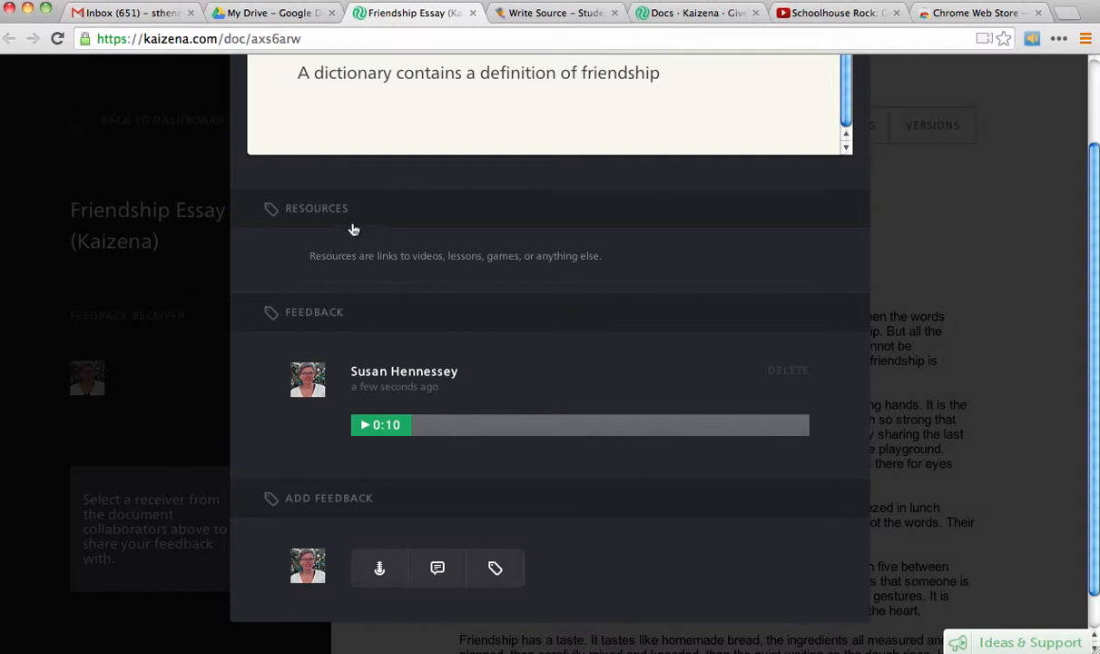
scroll(374, 260, up, 3)
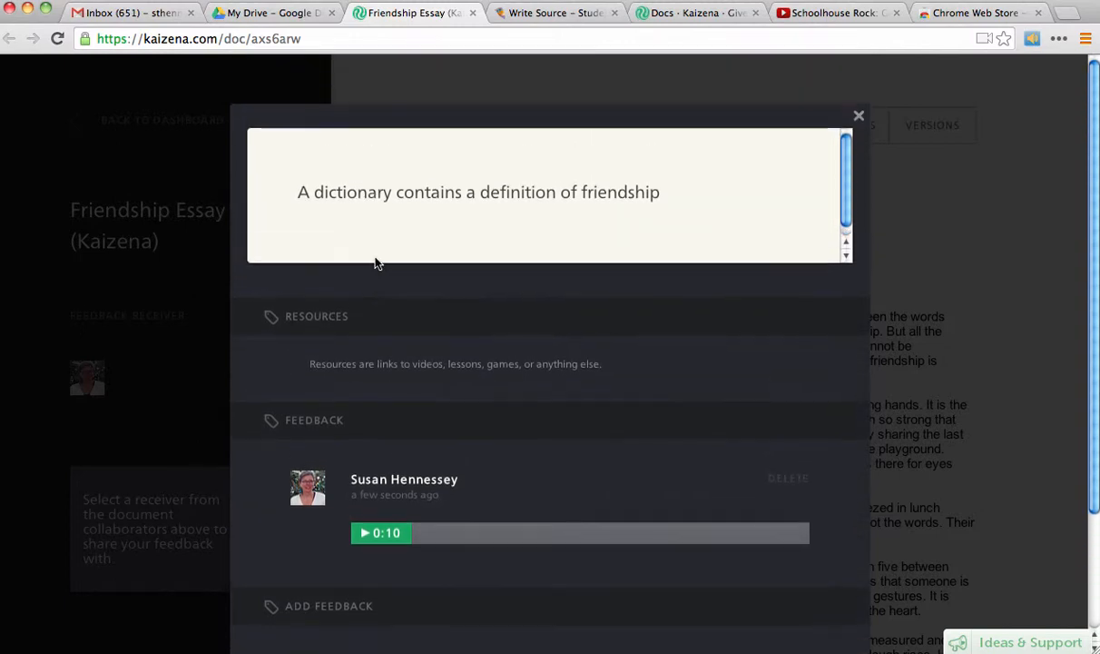
click(859, 119)
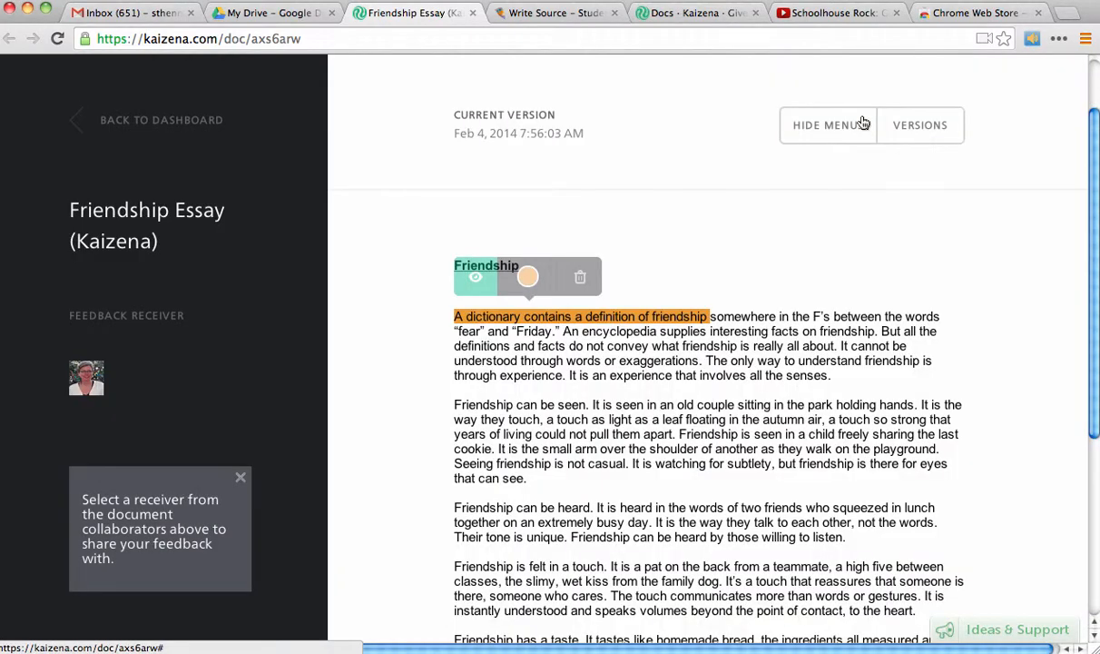
click(530, 278)
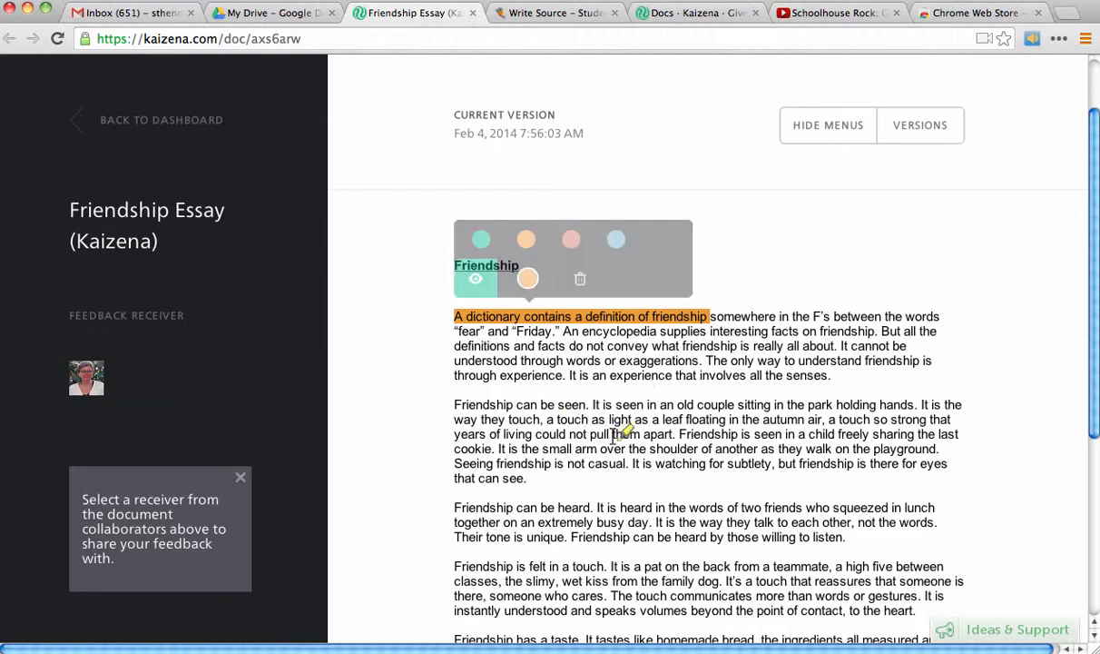
Step: Highlight "Friendship is felt in a touch." in the fourth paragraph and attach a voice comment about 7 seconds long
scroll(646, 443, down, 2)
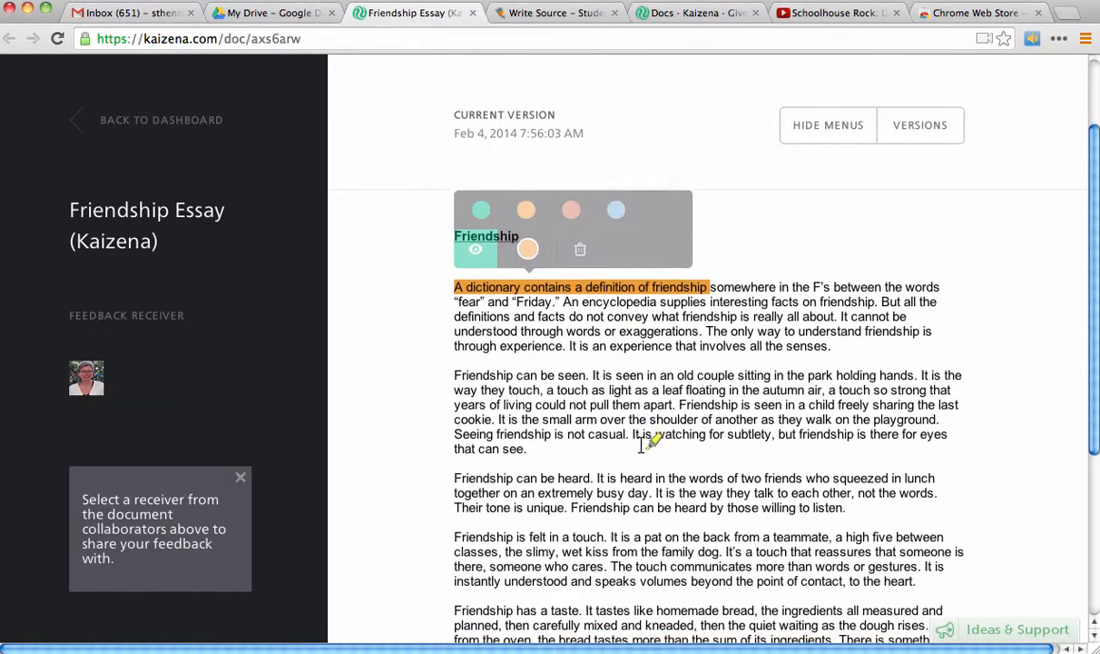
scroll(647, 443, down, 1)
scroll(646, 443, down, 3)
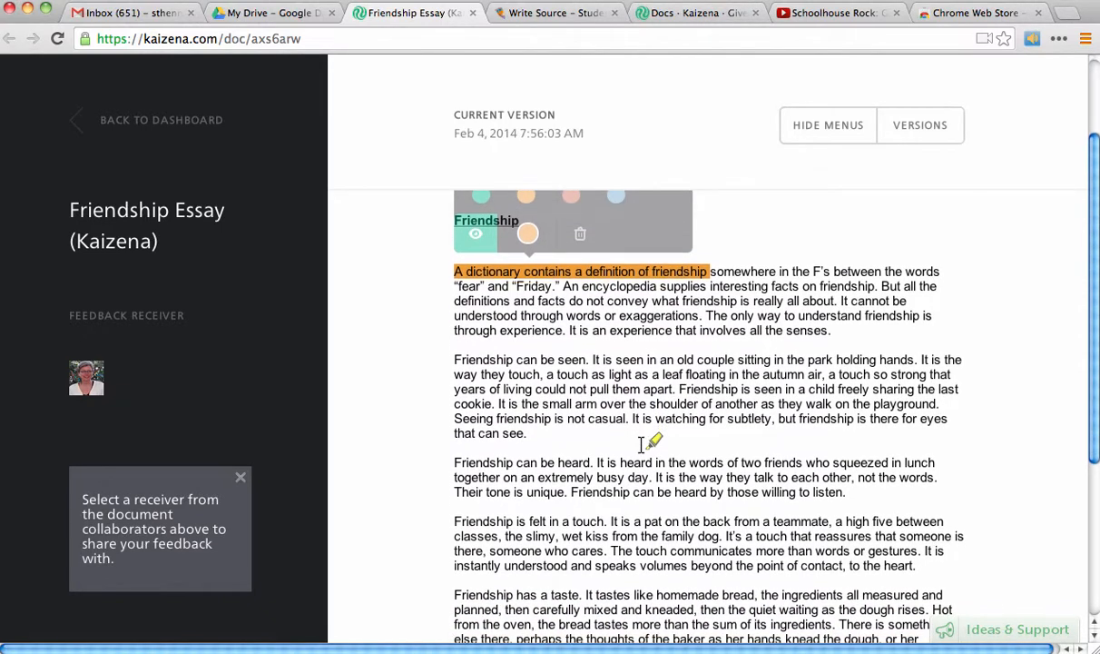
scroll(647, 443, down, 2)
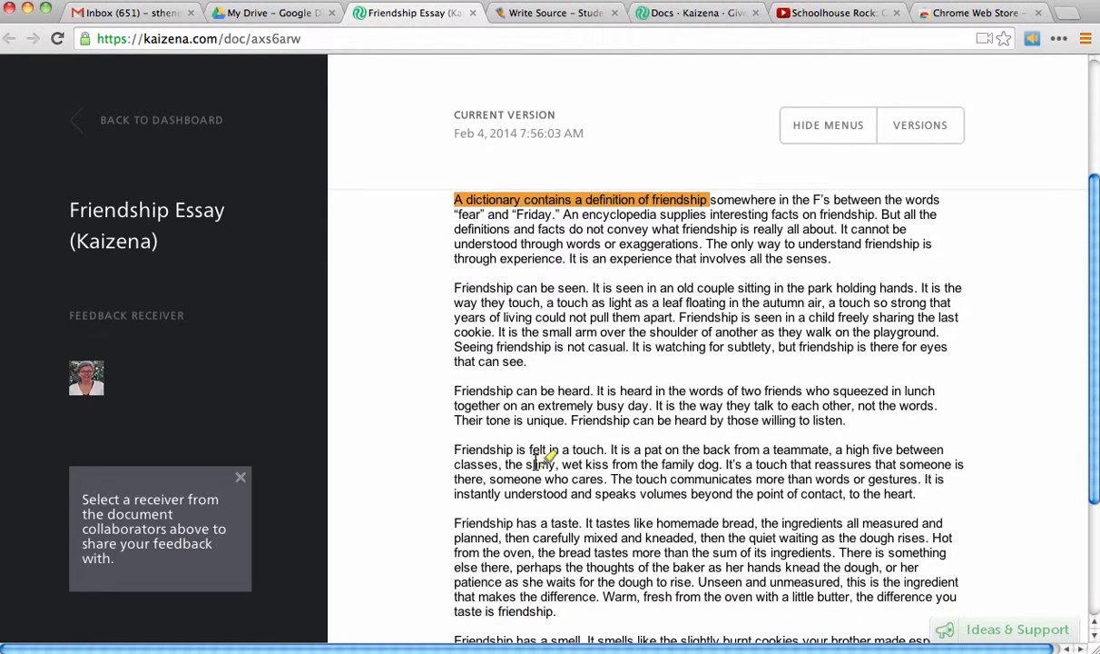
drag(456, 445, 607, 451)
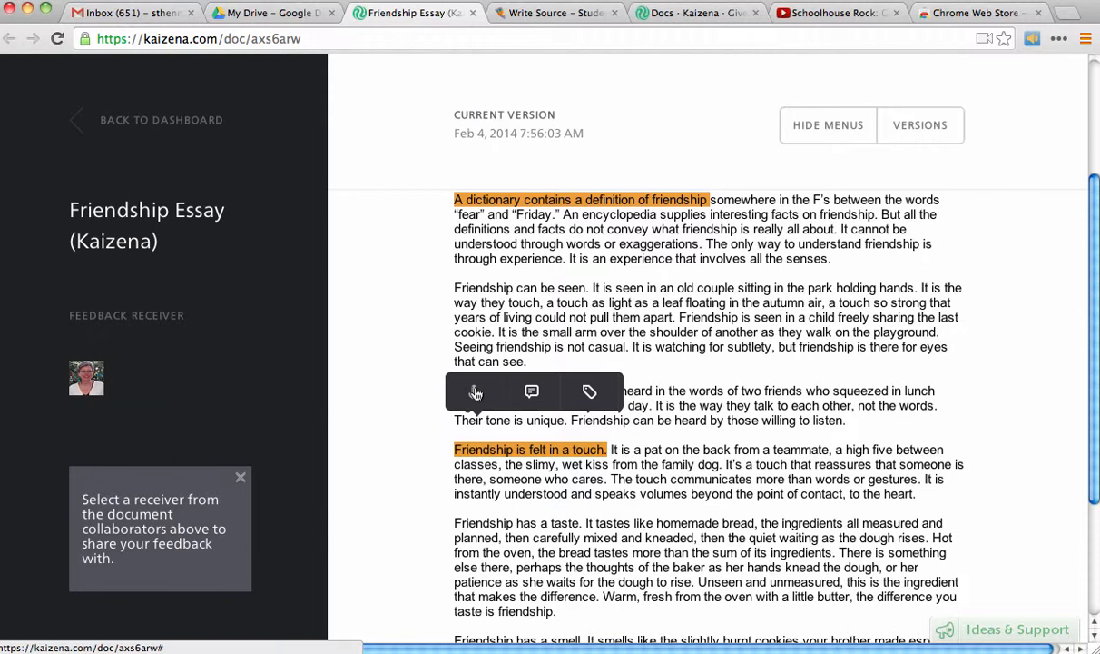
click(476, 392)
click(495, 405)
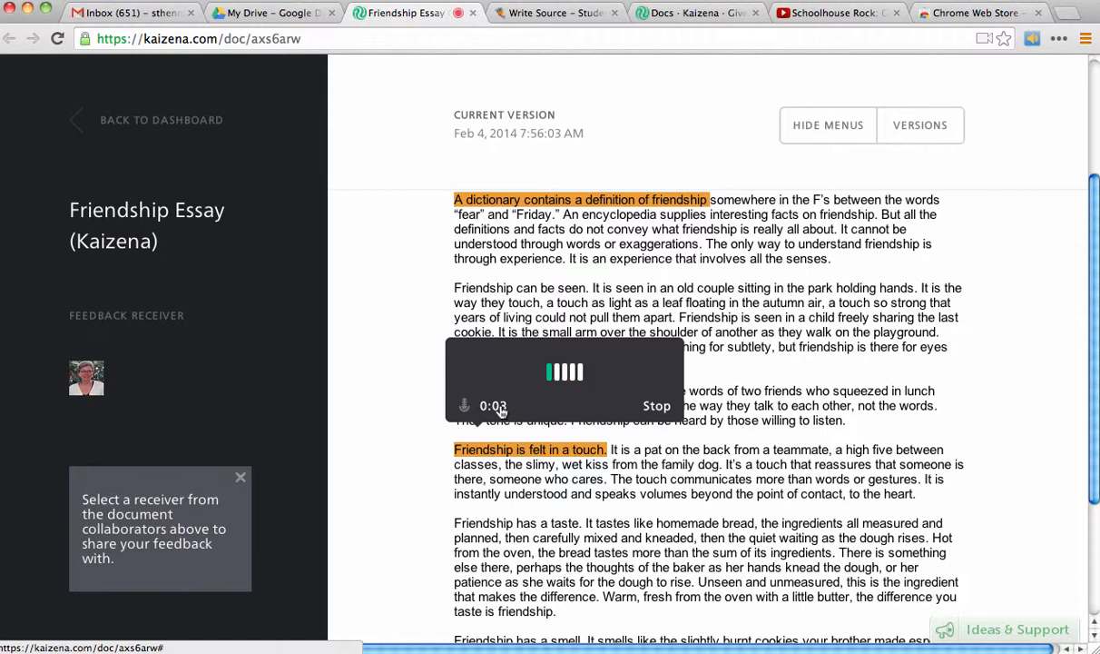
click(659, 407)
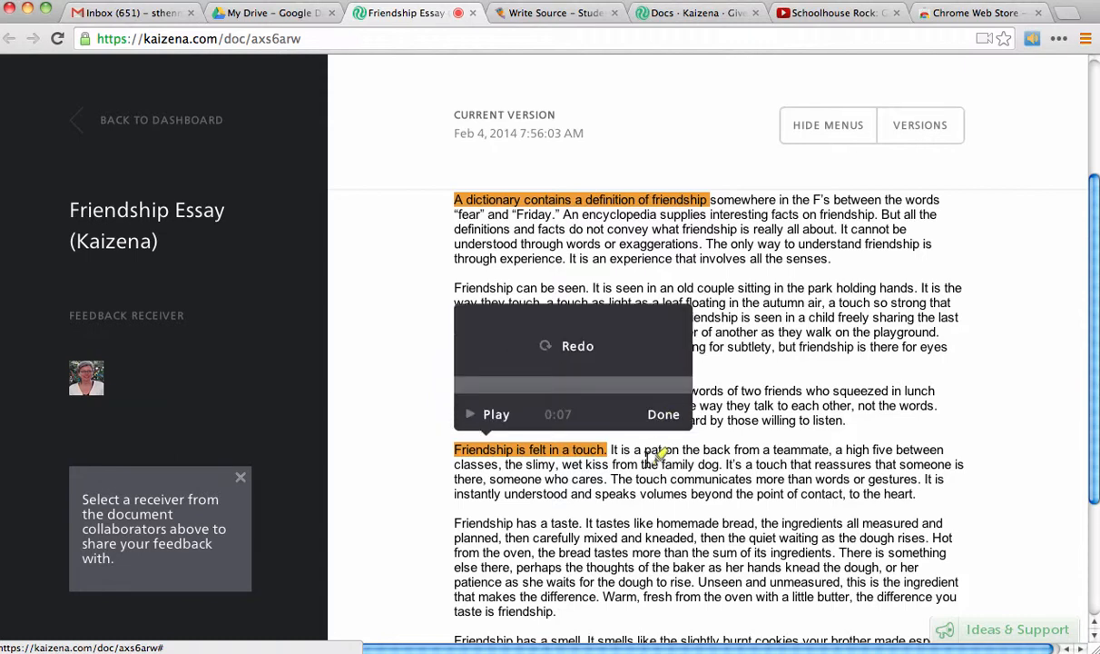
click(661, 414)
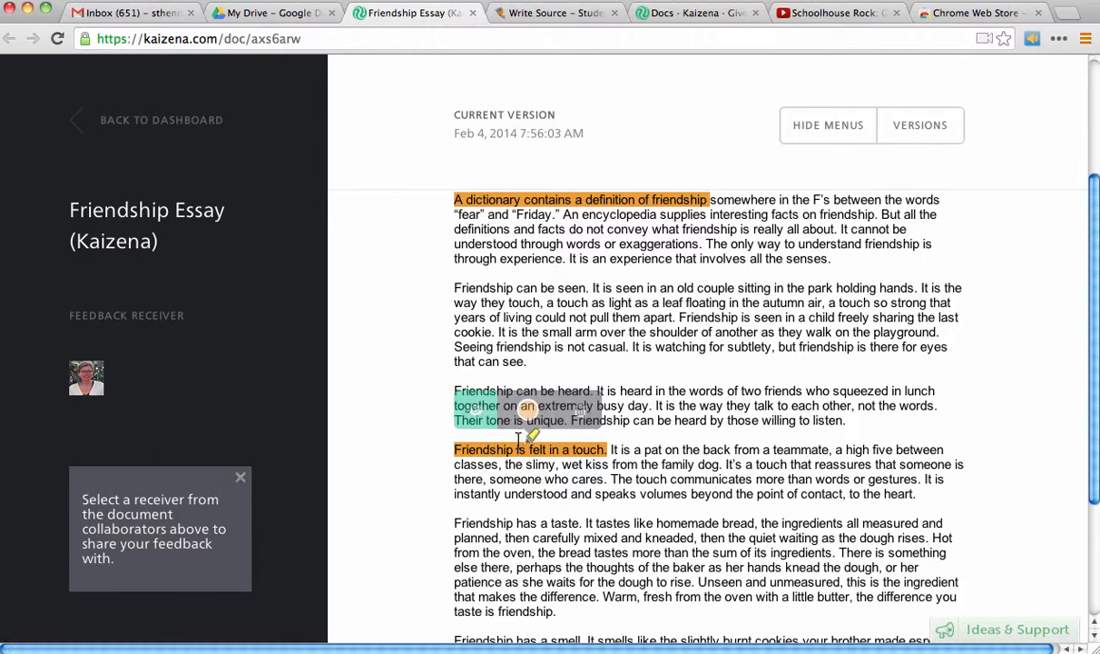
Step: Attach the saved resource "Active and Passive Voice" to the highlighted passage "Friendship is felt in a touch." and close its feedback details
drag(454, 448, 610, 453)
click(475, 407)
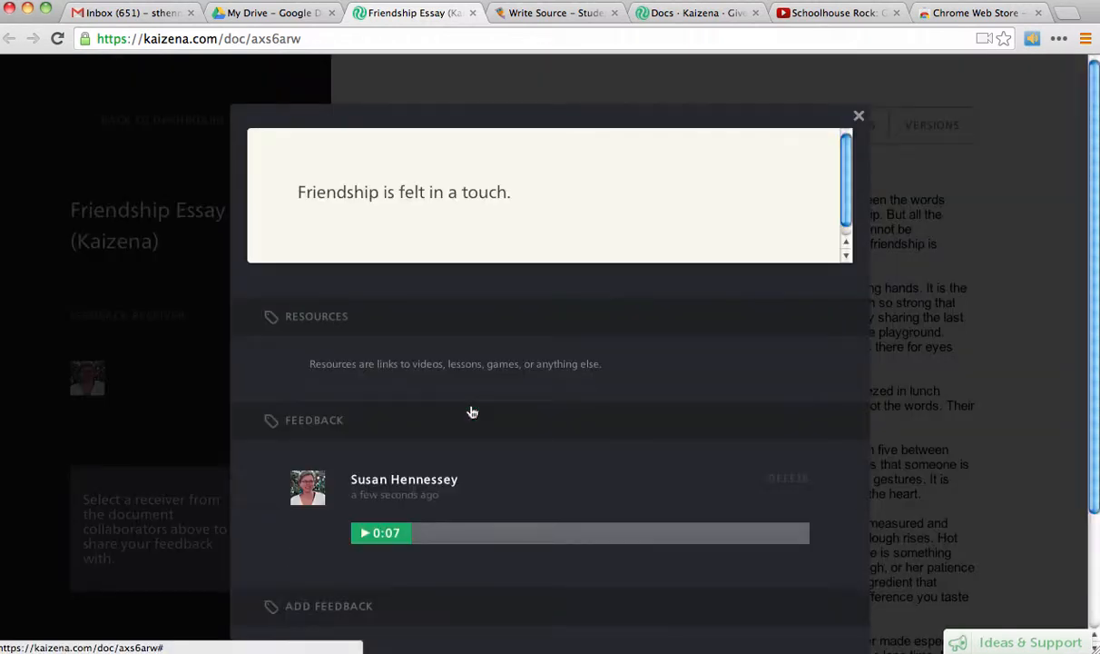
scroll(397, 491, down, 2)
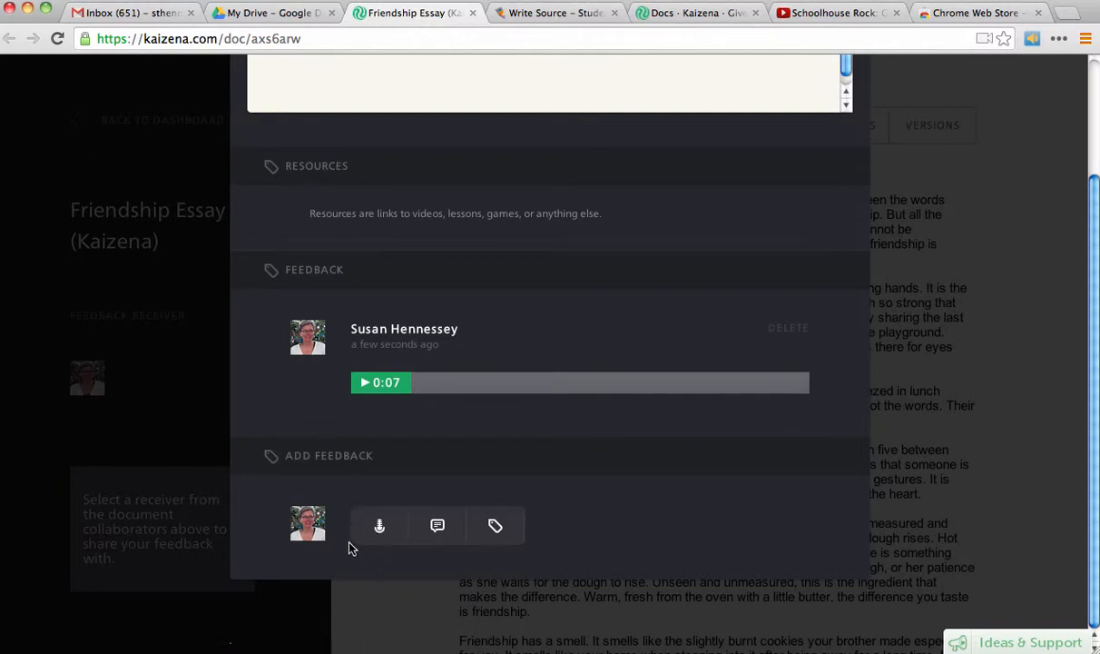
click(496, 527)
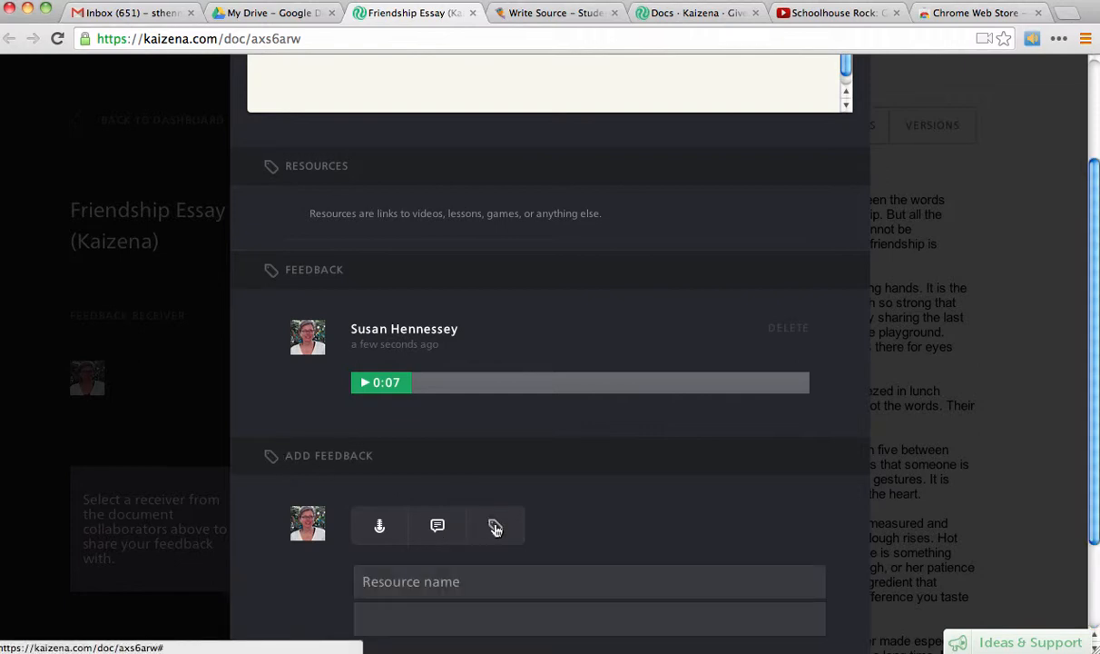
scroll(496, 528, down, 3)
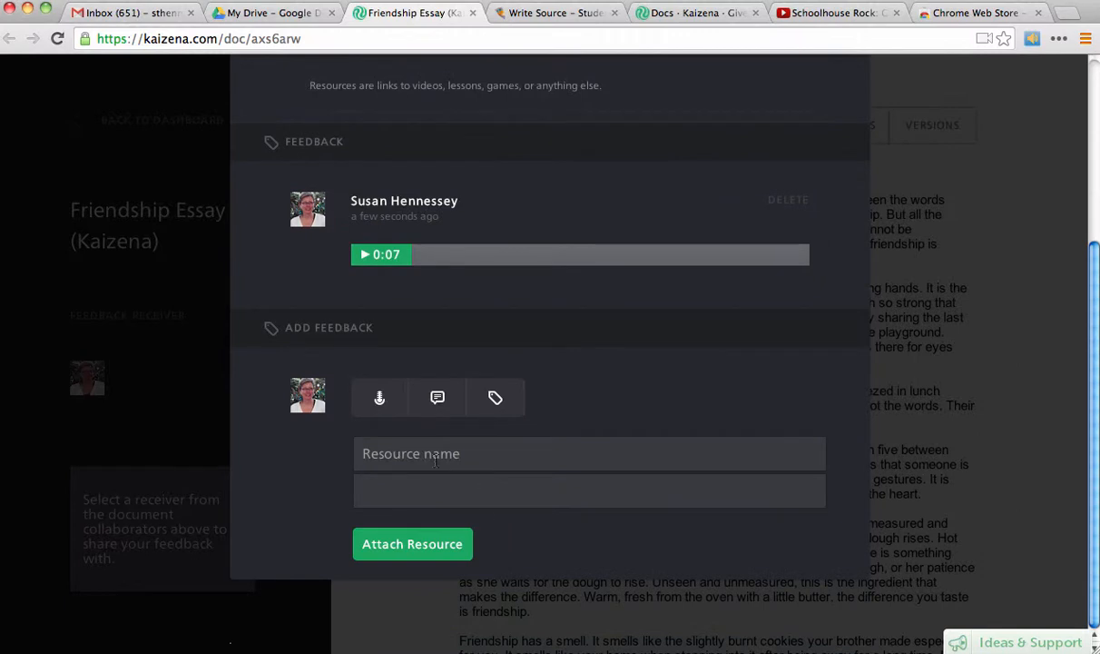
click(439, 451)
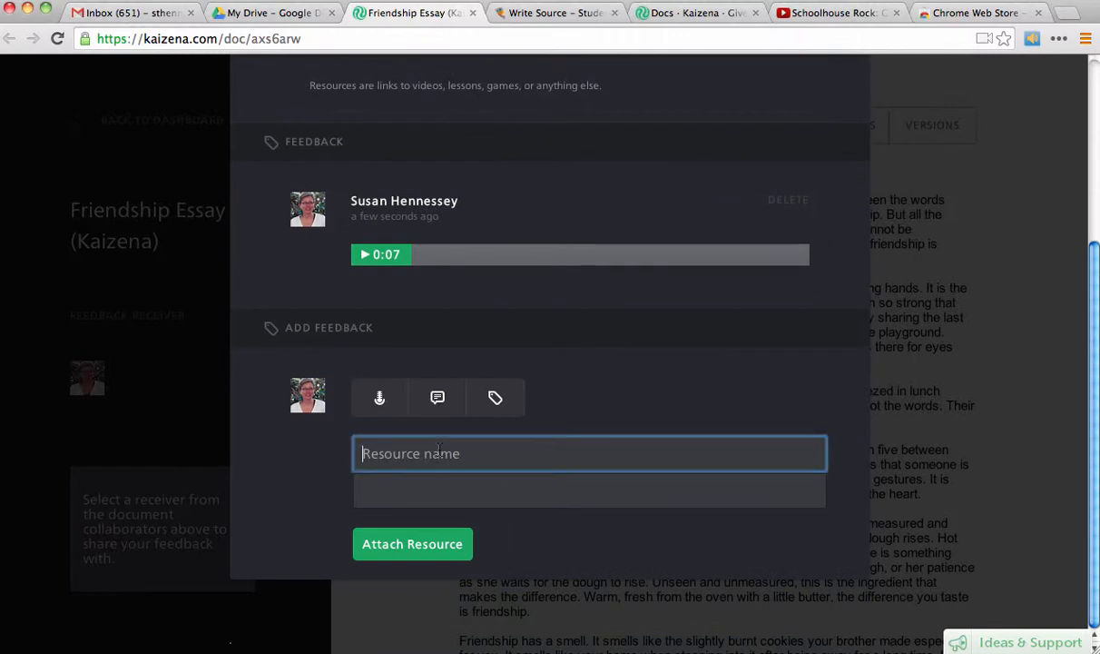
text(A)
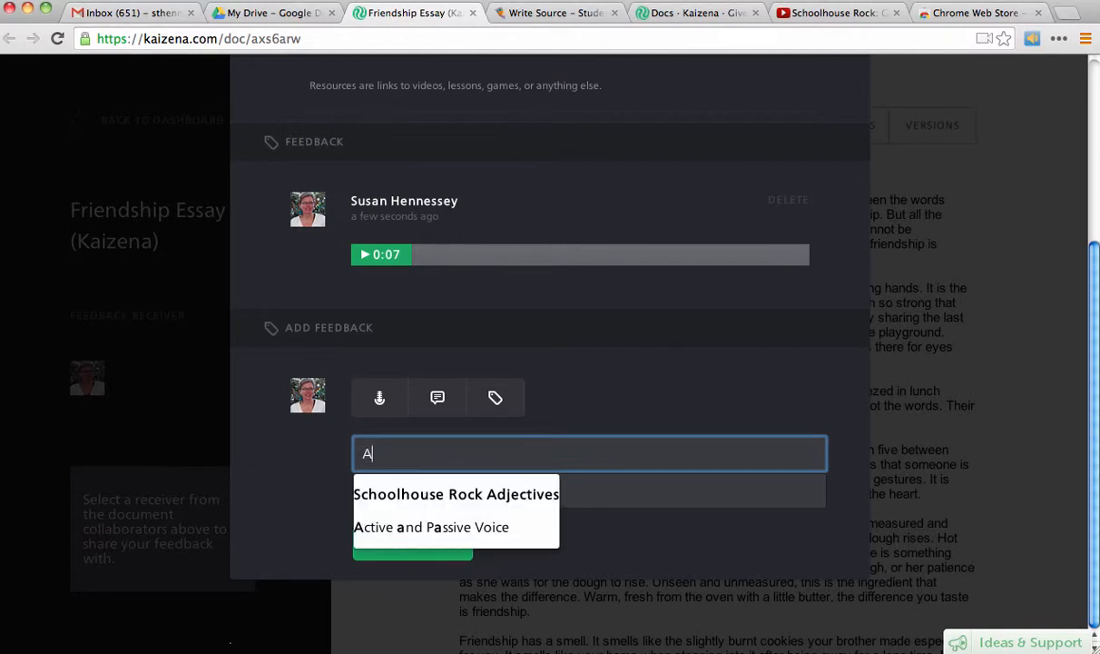
click(428, 528)
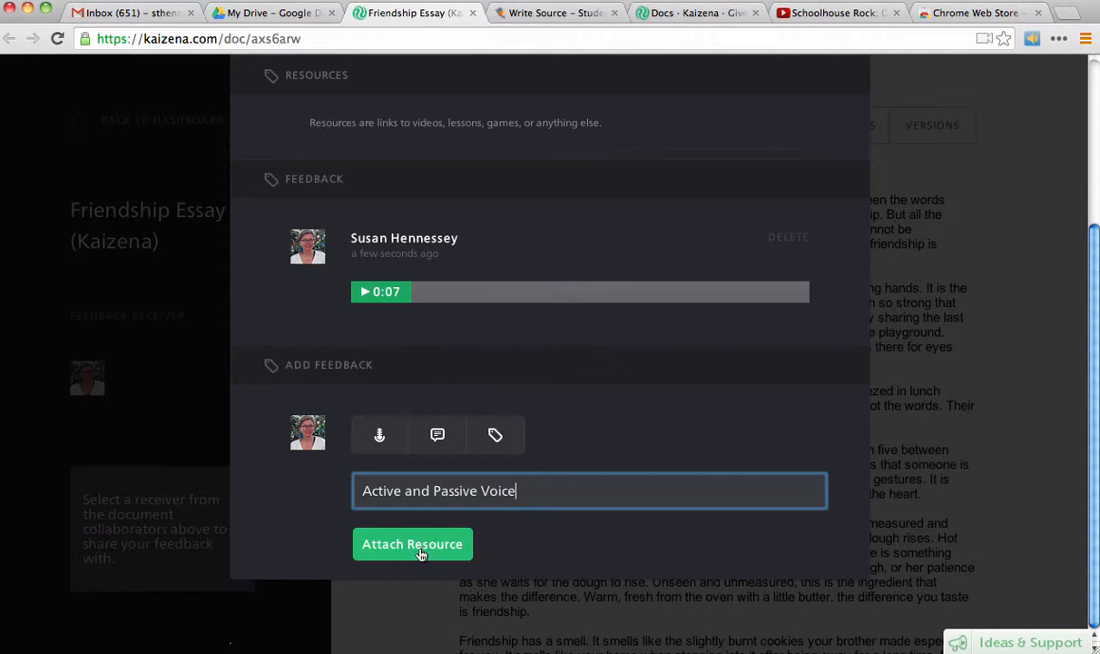
click(419, 541)
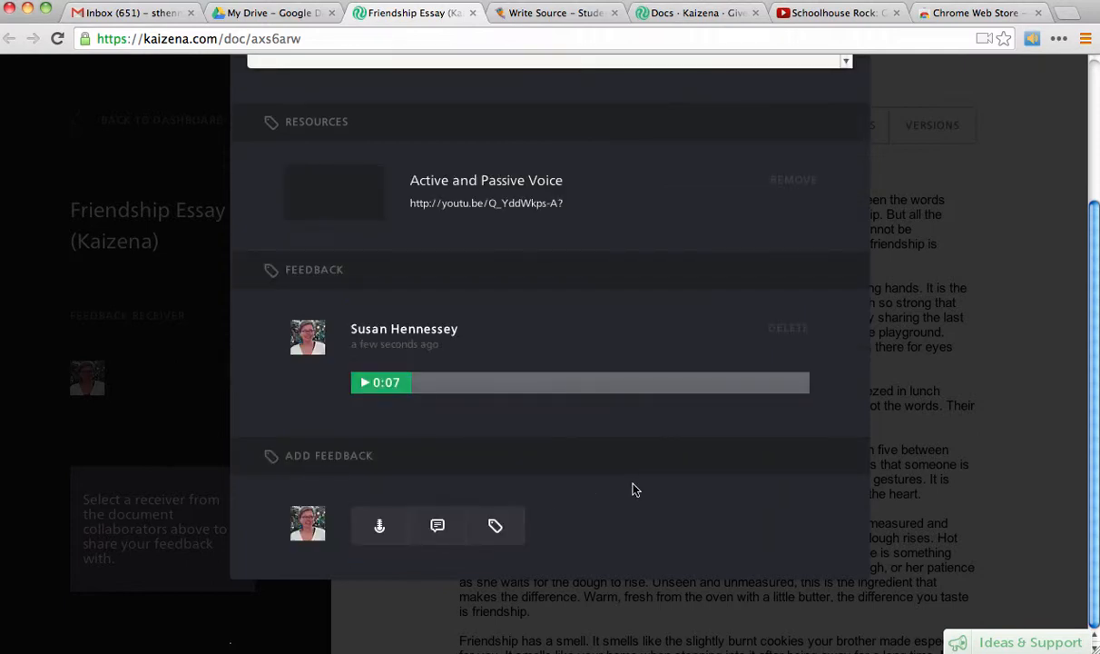
scroll(635, 490, up, 3)
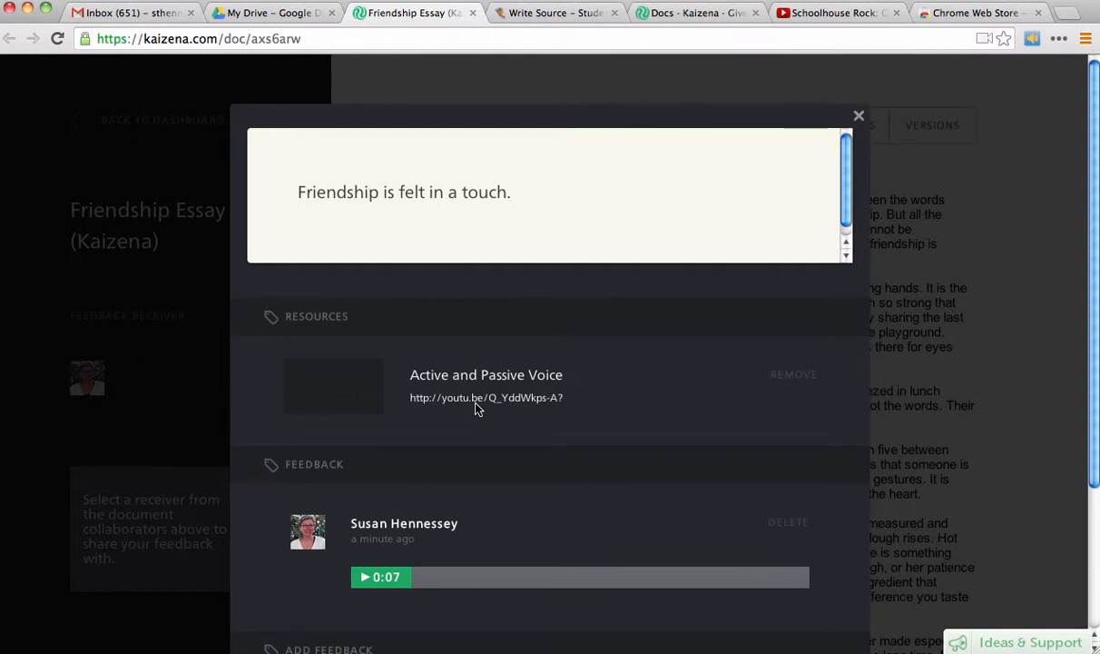
click(859, 115)
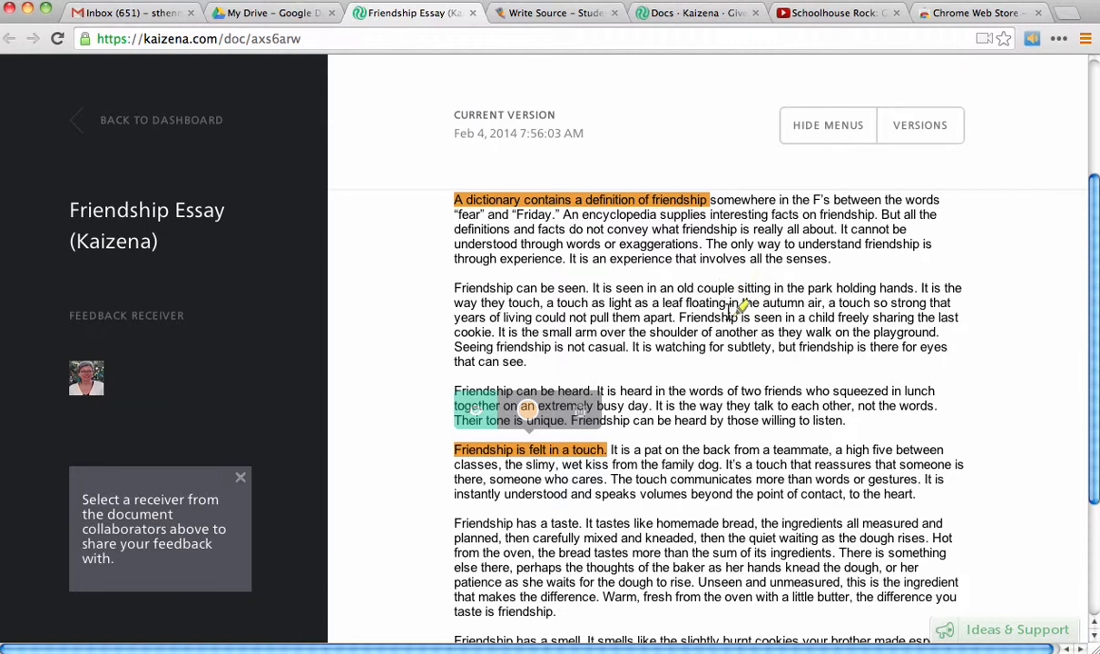
Step: Highlight "leaf floating in the autumn air" in the second paragraph and start a resource link for it
scroll(730, 312, down, 1)
scroll(731, 311, down, 1)
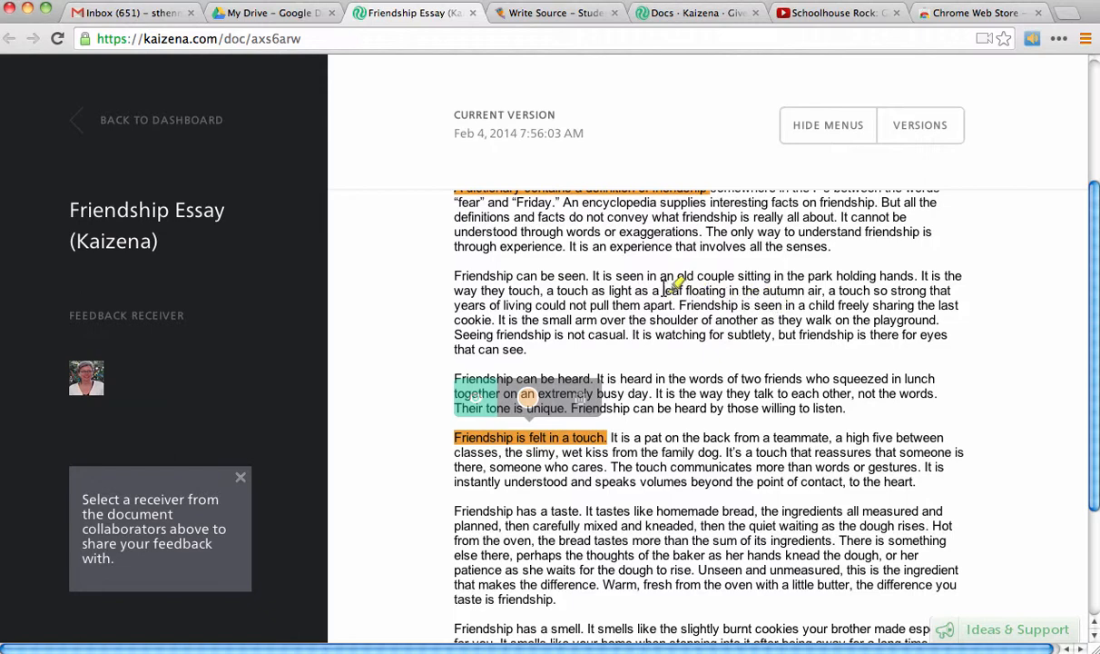
drag(663, 292, 830, 285)
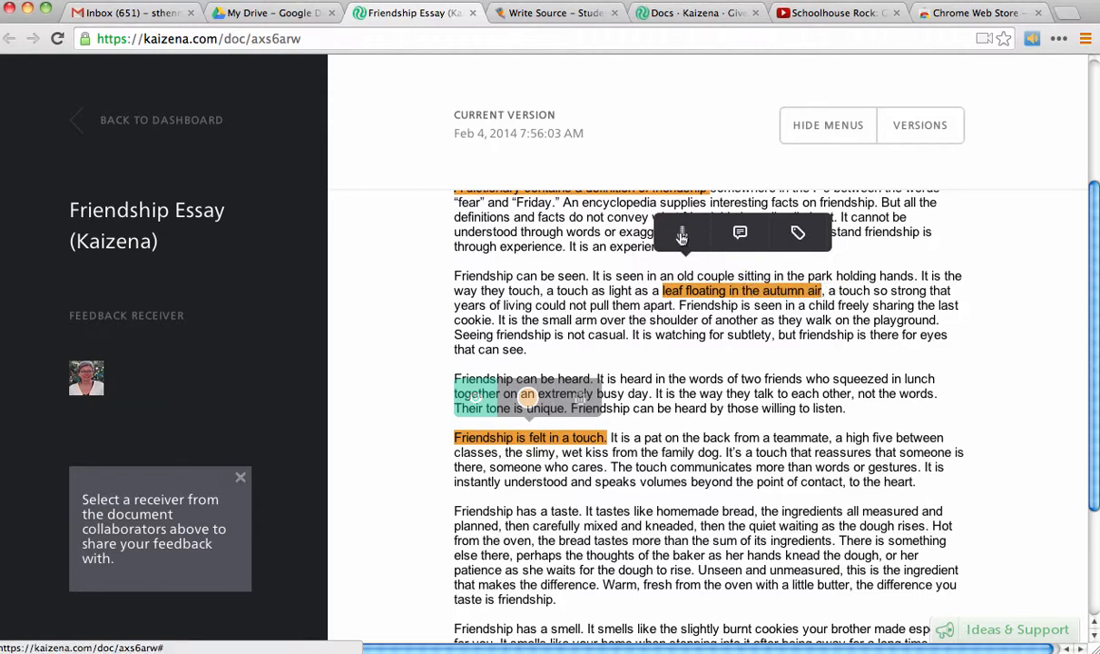
click(798, 235)
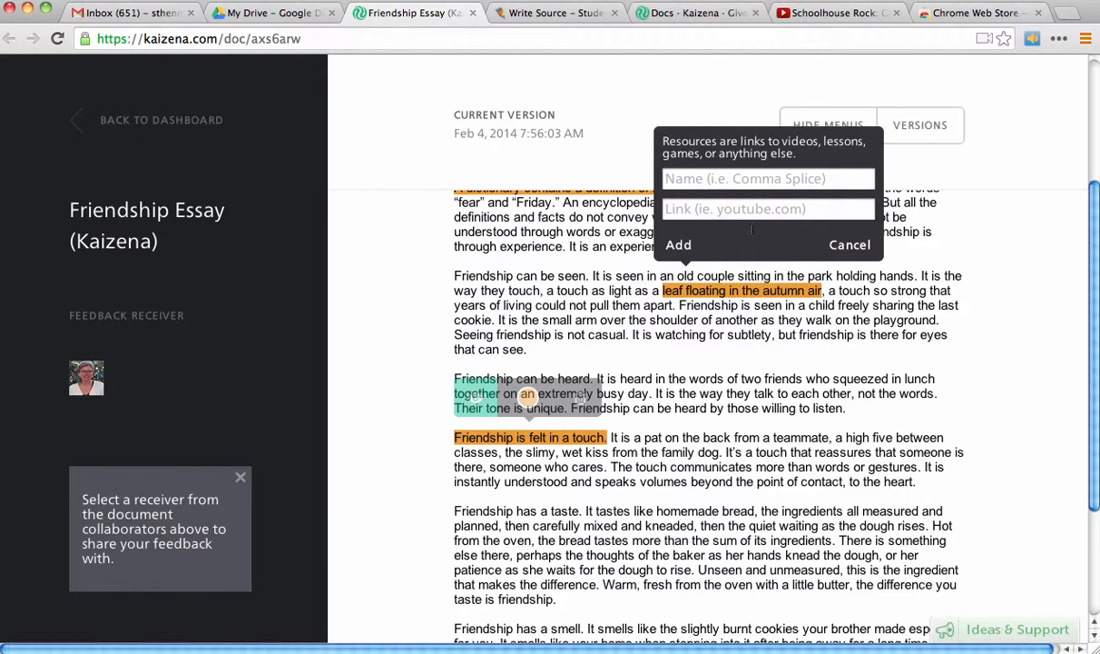
click(724, 177)
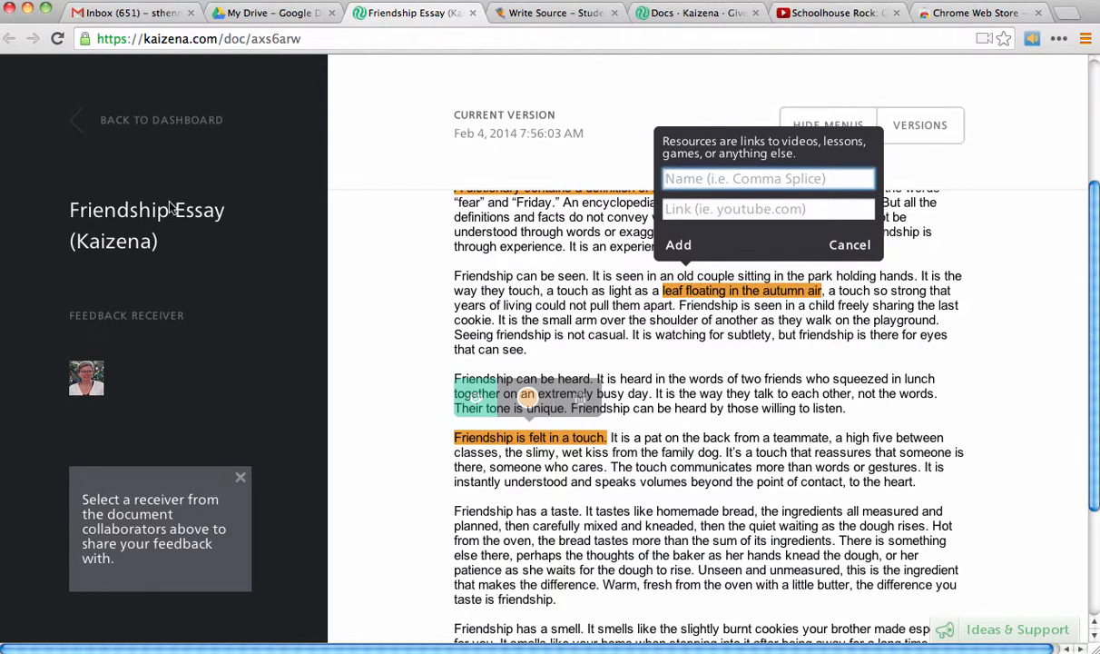
Step: Copy the share link of the Schoolhouse Rock "Unpack Your Adjectives" video on YouTube
click(823, 14)
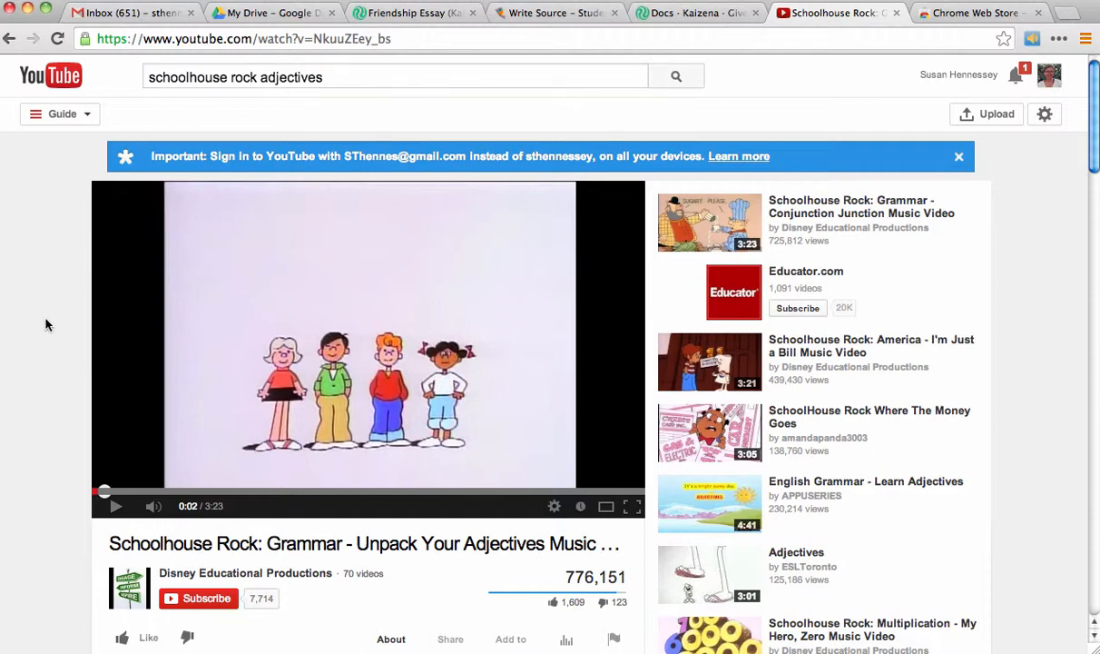
scroll(29, 405, down, 3)
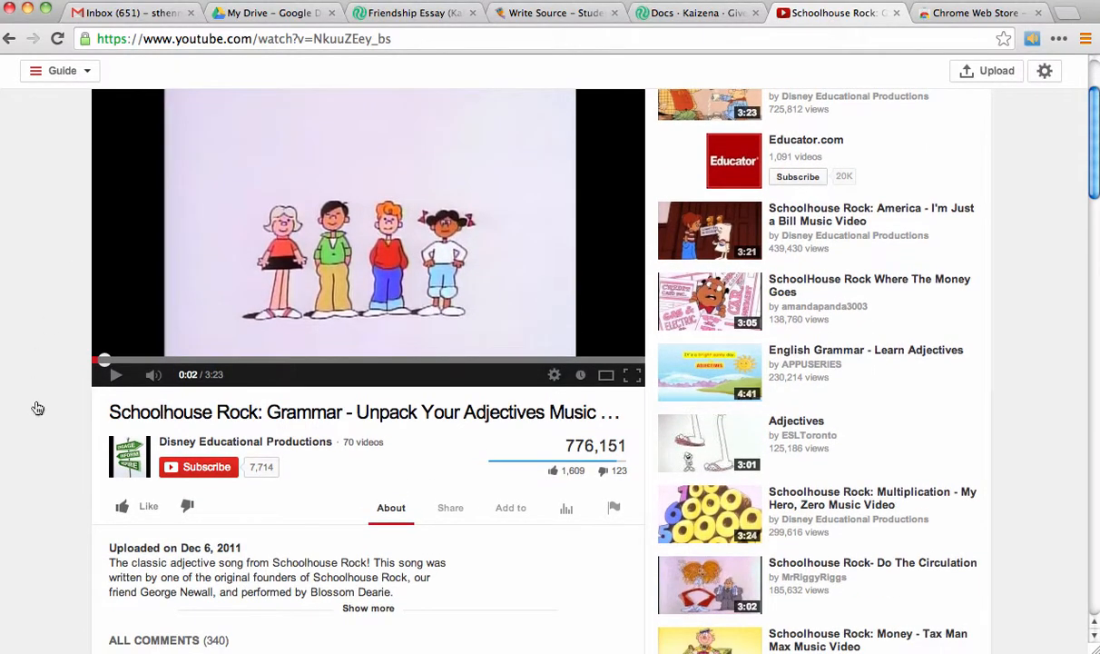
click(450, 508)
scroll(453, 516, down, 3)
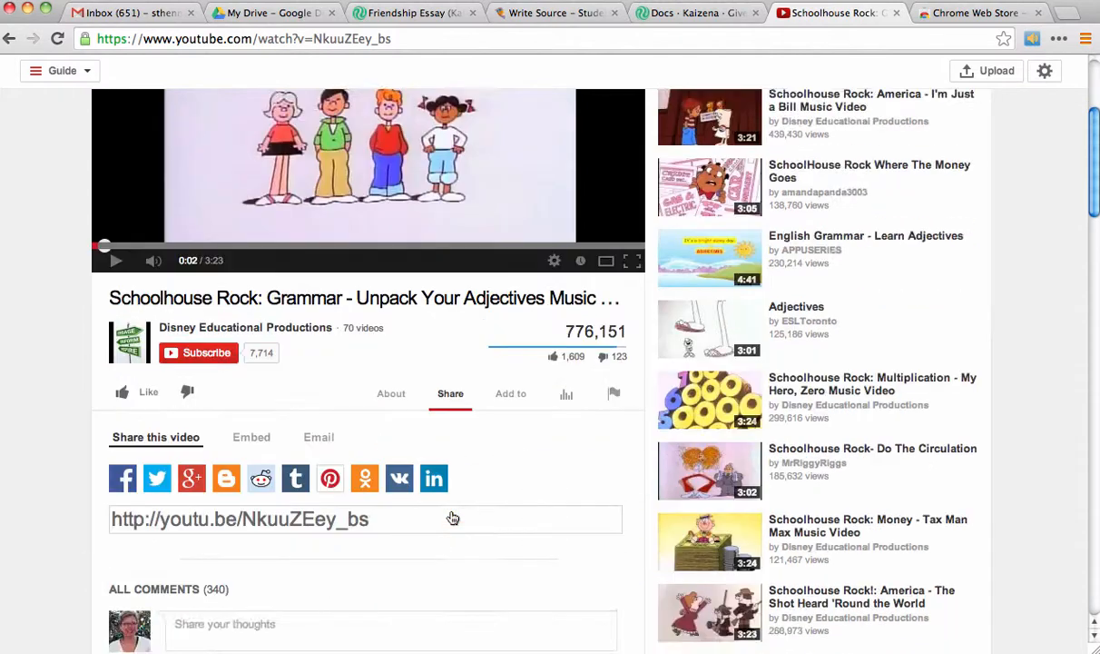
scroll(453, 517, down, 2)
click(347, 434)
key(super+c)
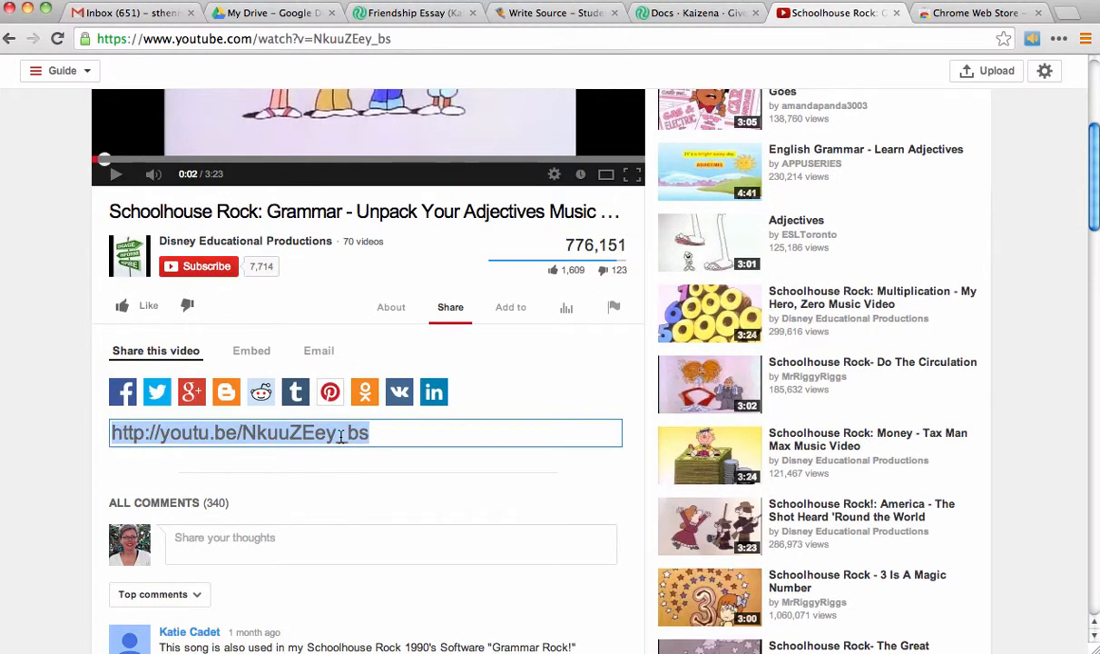
click(676, 12)
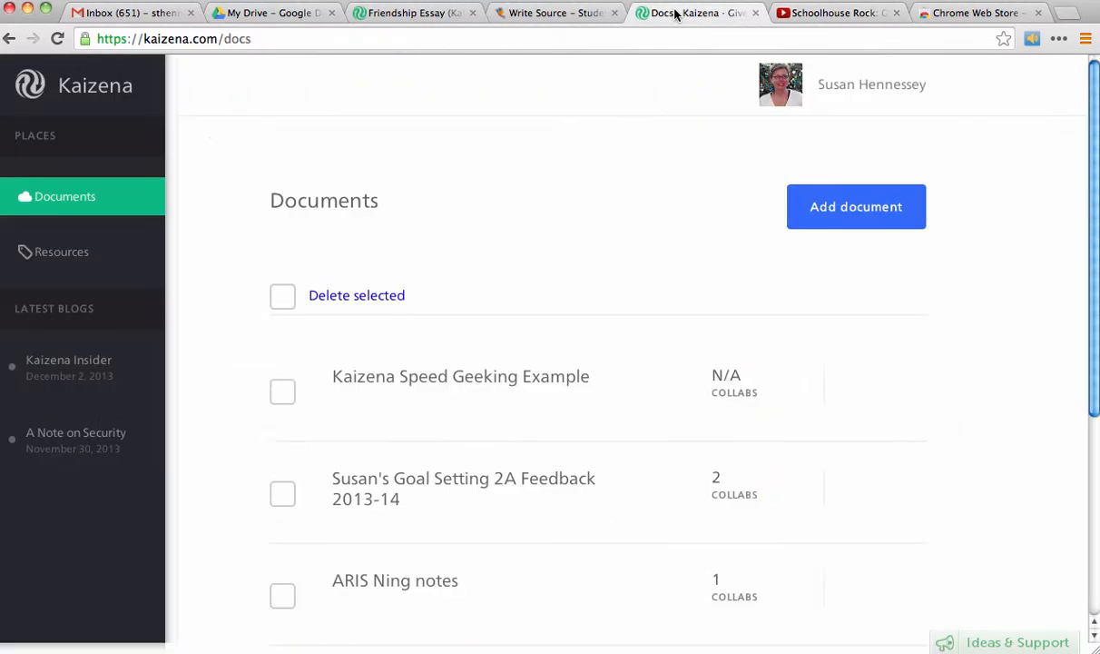
click(423, 18)
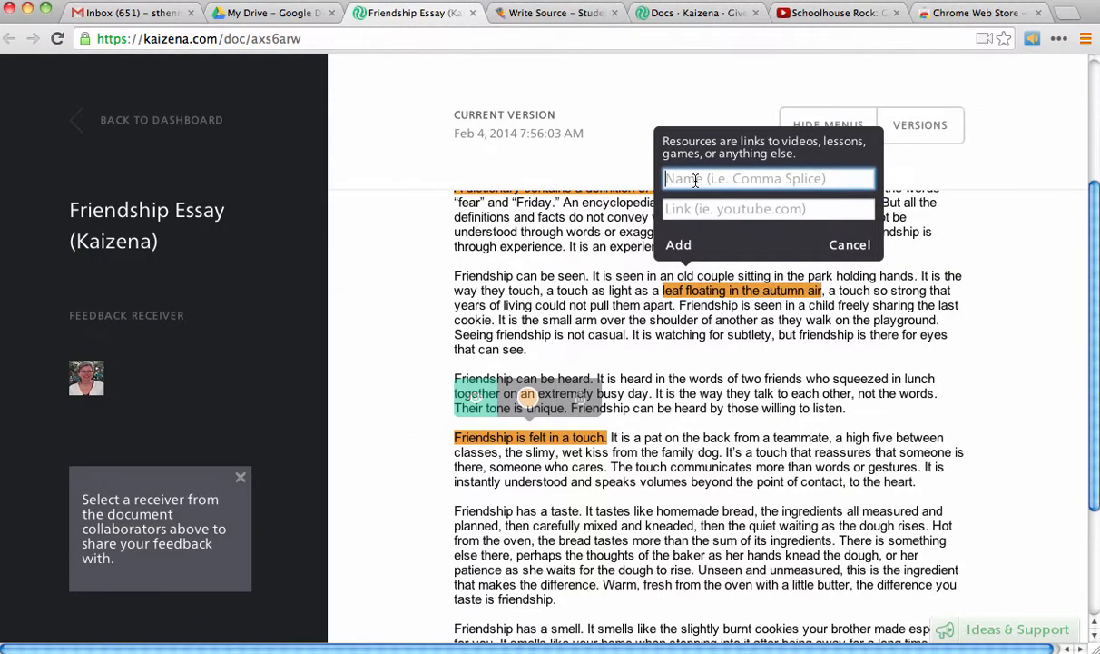
text(Ad)
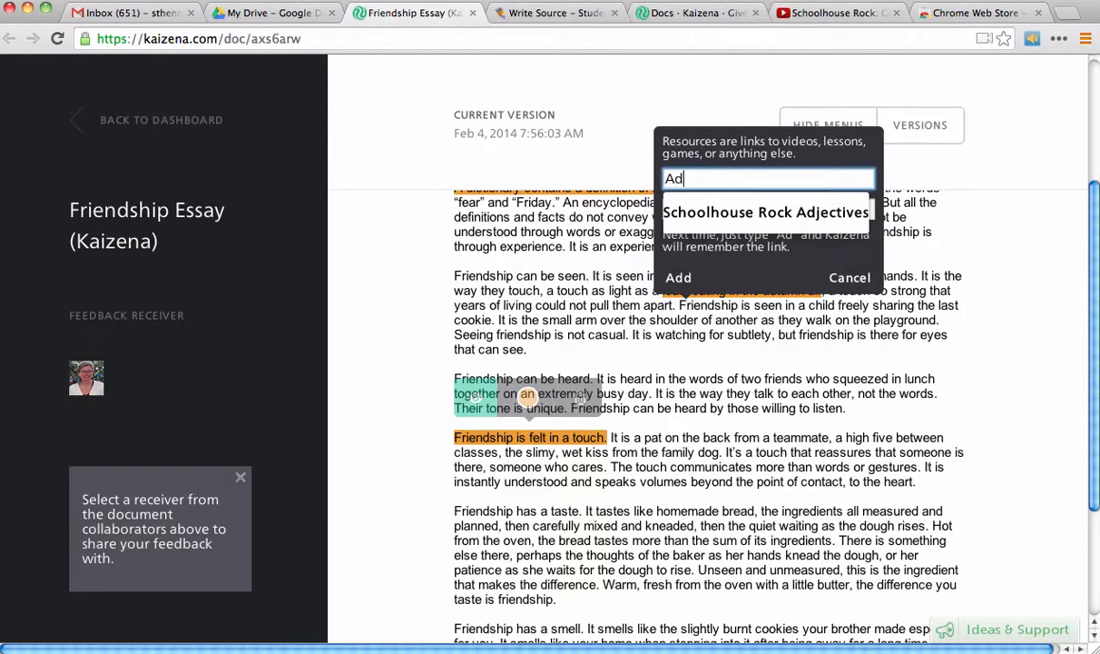
text(jectives)
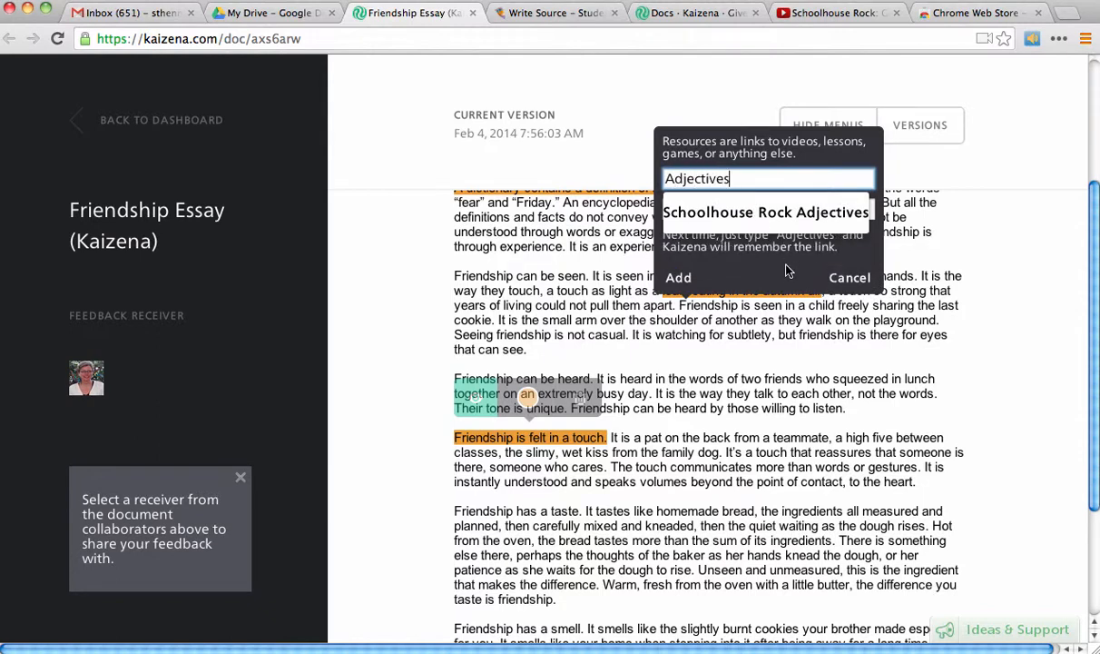
click(744, 252)
click(774, 211)
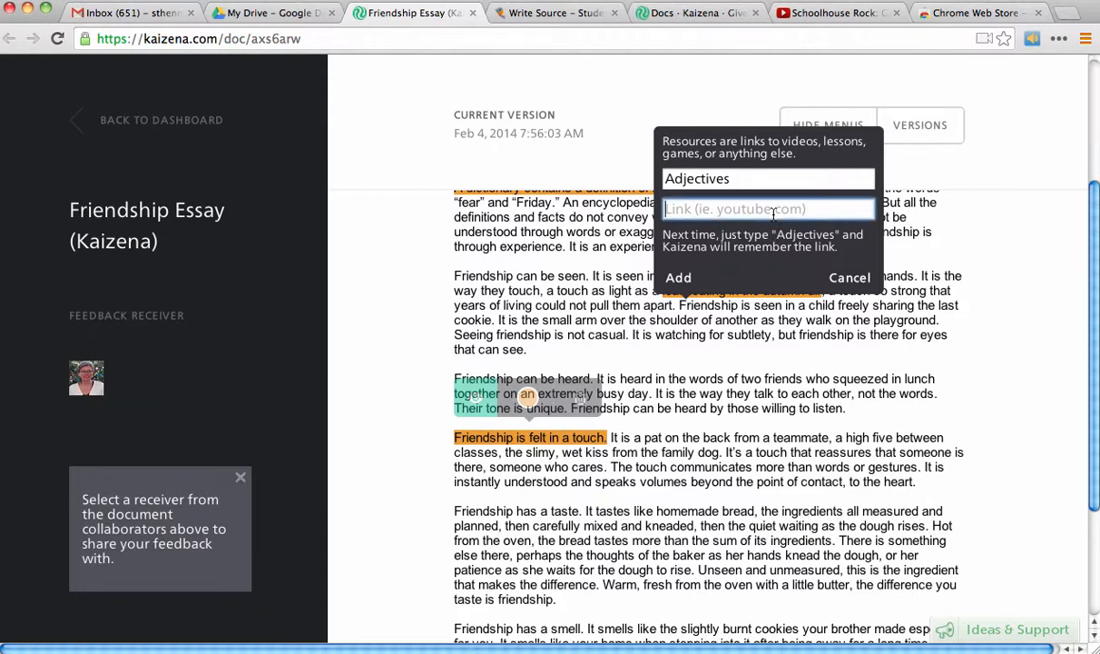
key(super+v)
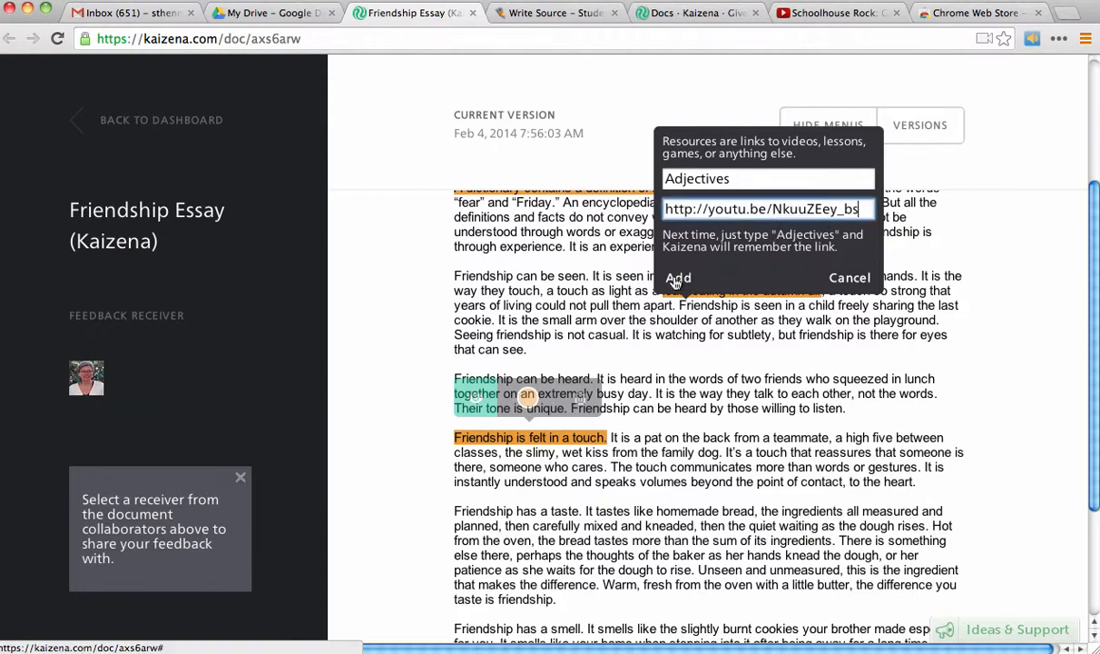
click(850, 278)
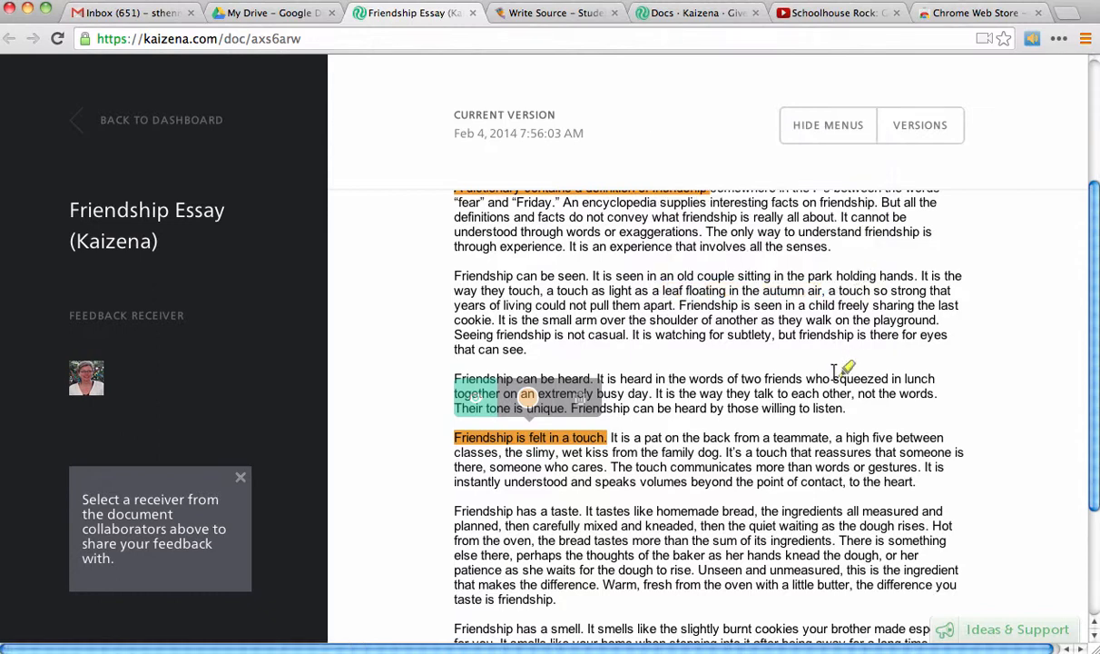
Step: Check the saved links in the Kaizena Resources Library, then reopen the Friendship Essay from the documents list
click(150, 117)
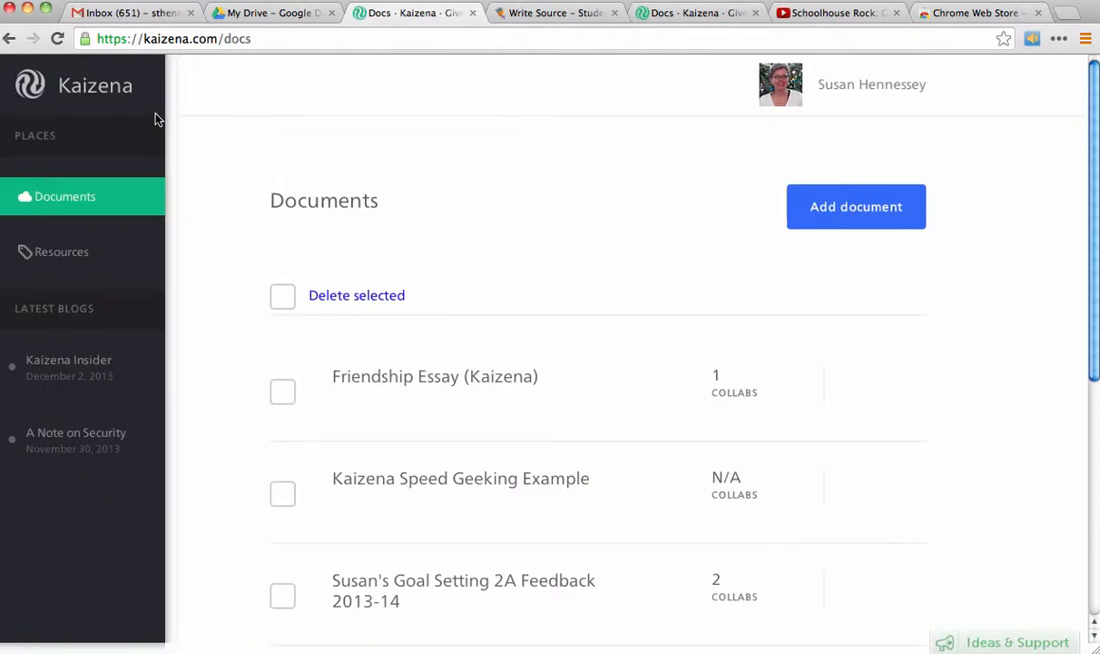
click(79, 249)
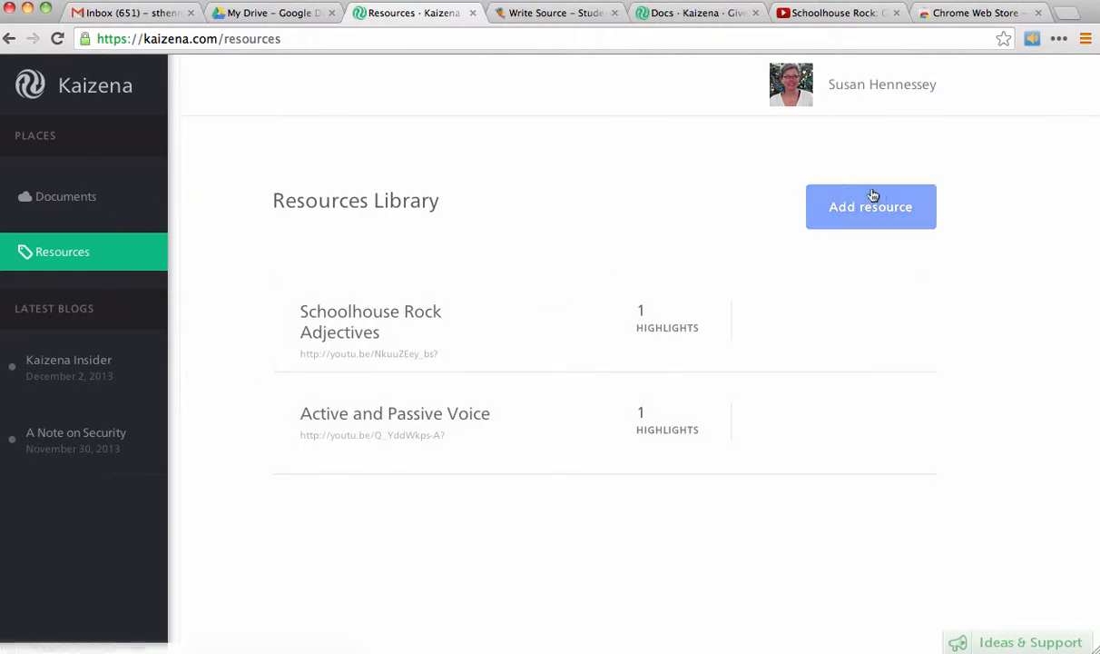
click(72, 198)
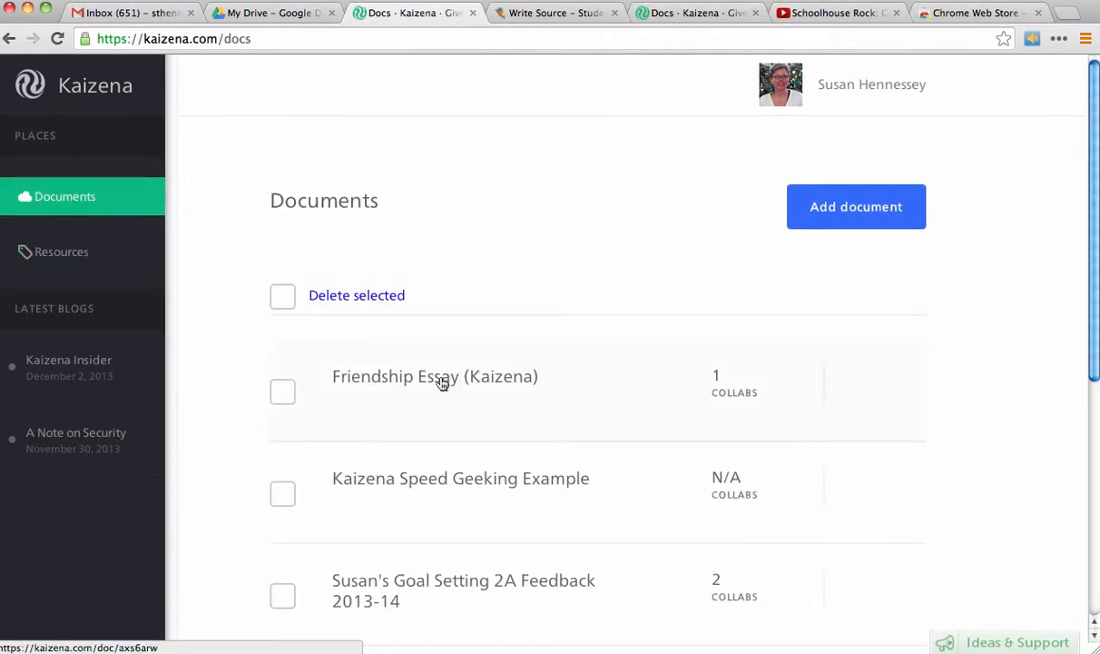
click(442, 383)
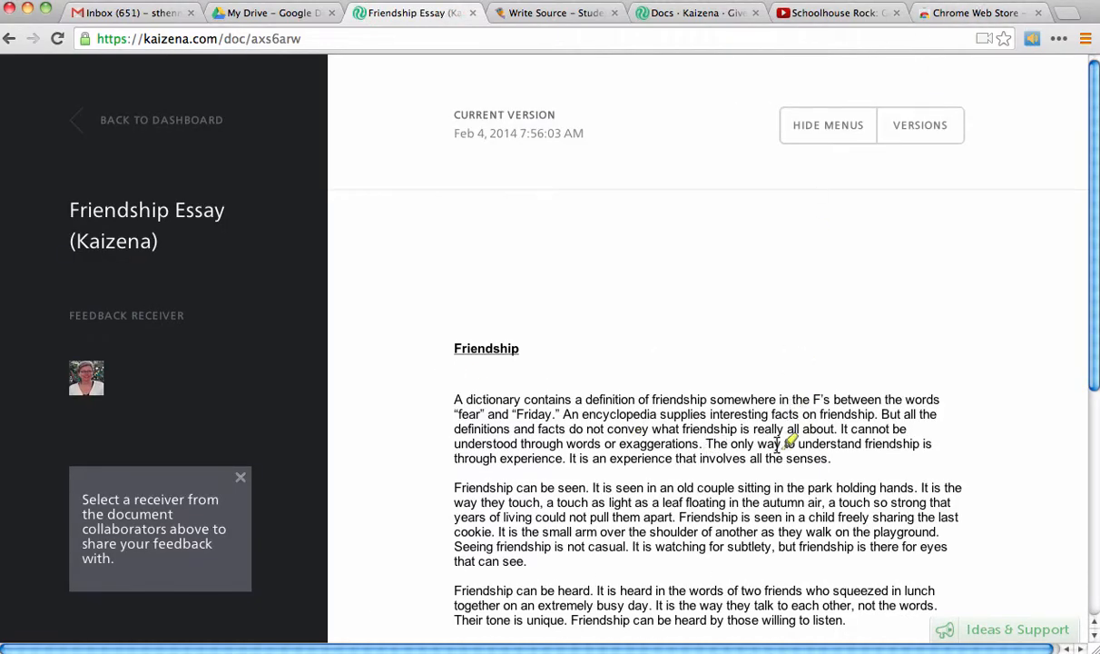
scroll(727, 408, down, 4)
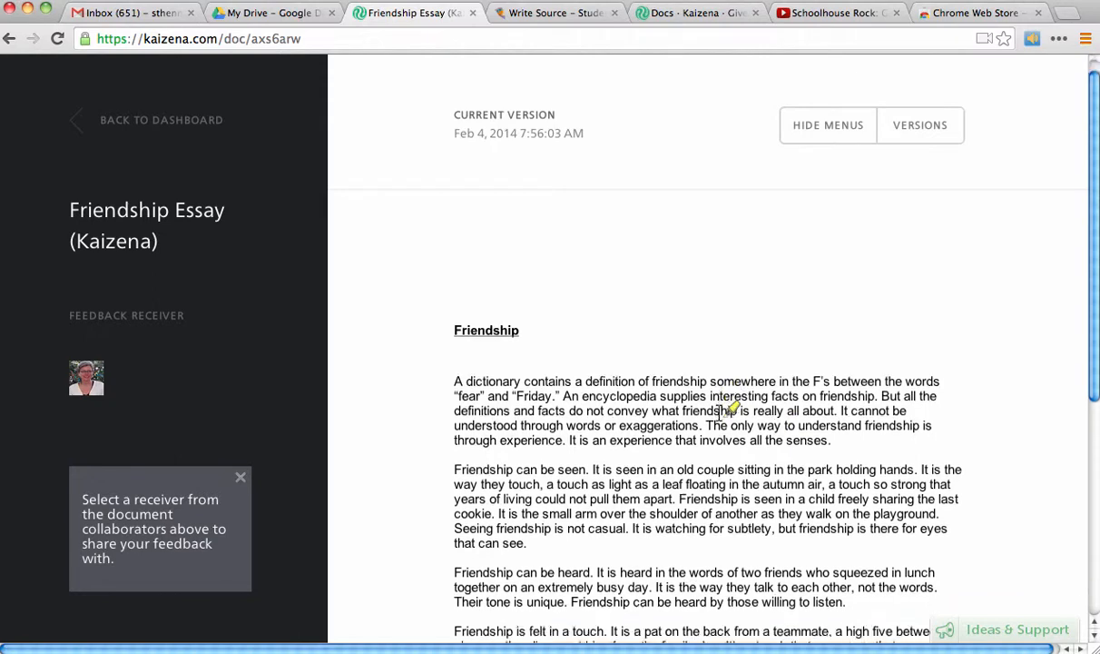
scroll(561, 314, up, 3)
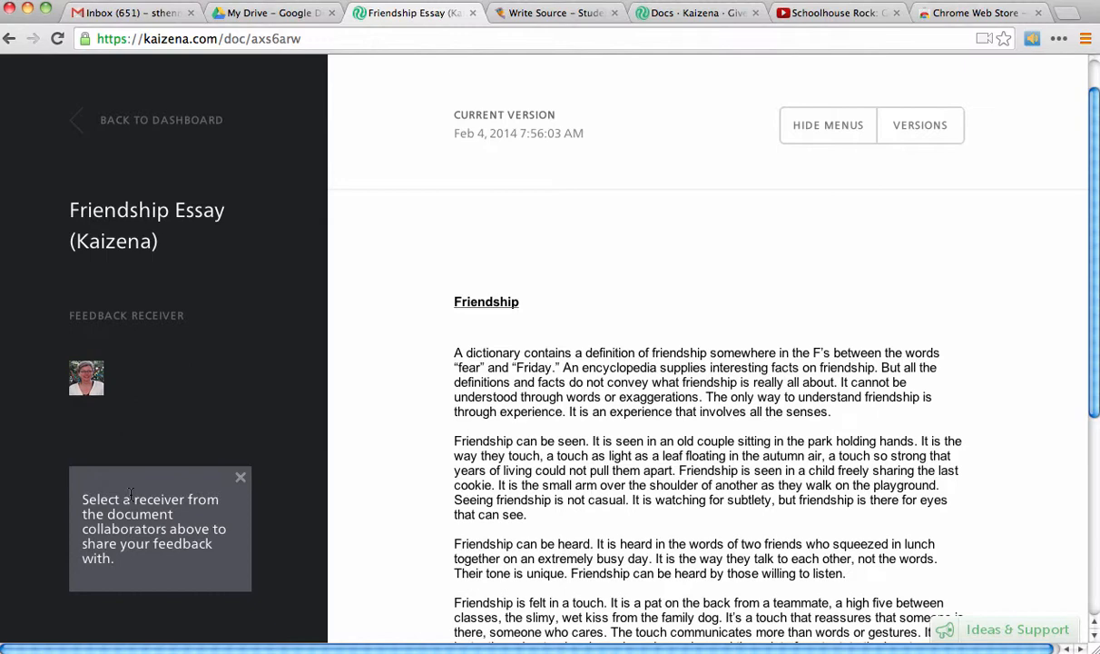
scroll(479, 504, down, 8)
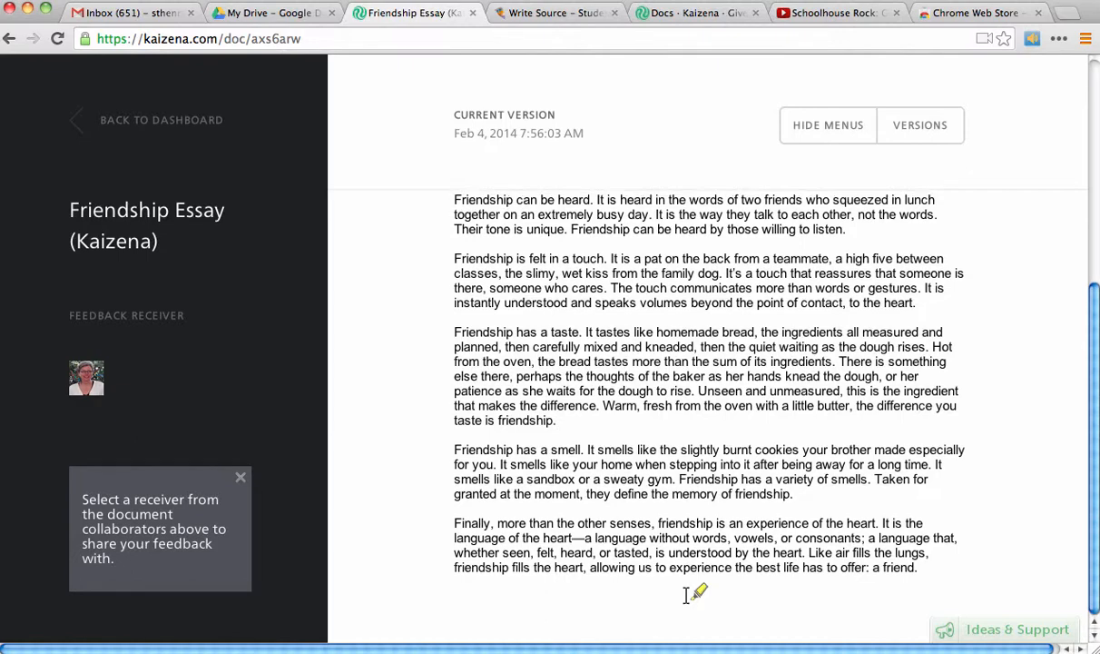
scroll(688, 595, up, 9)
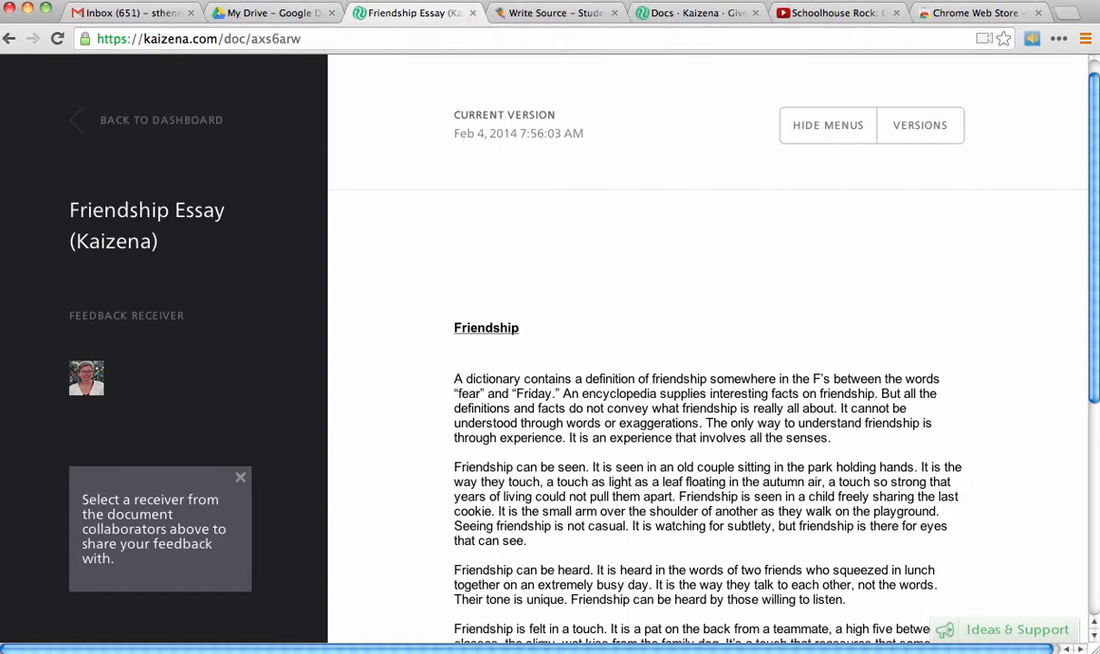
click(685, 0)
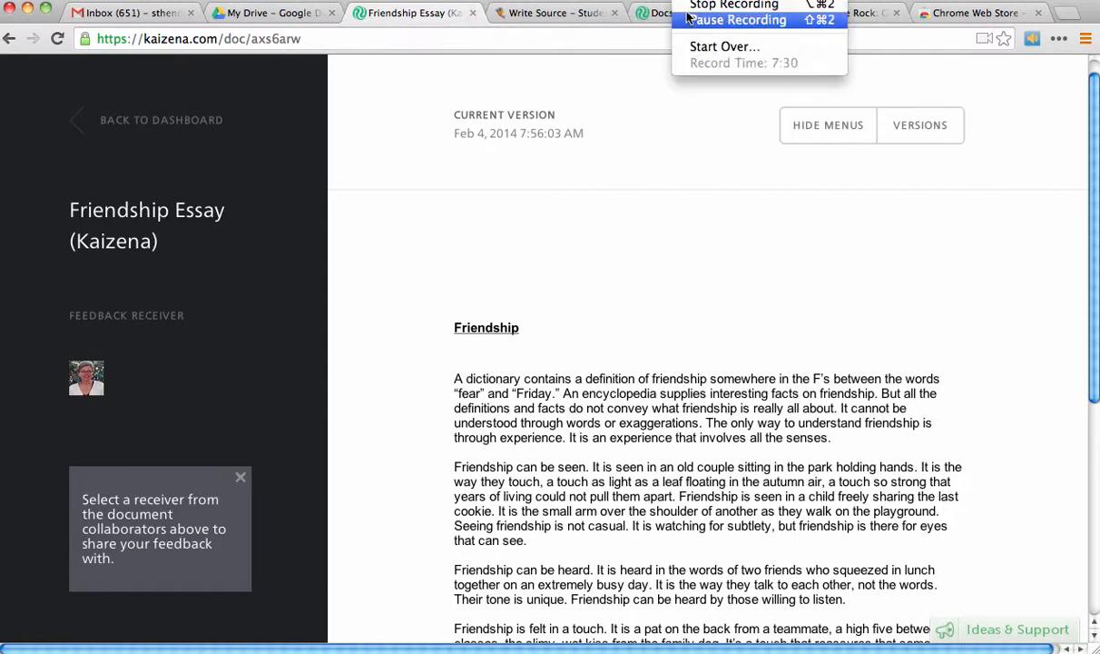